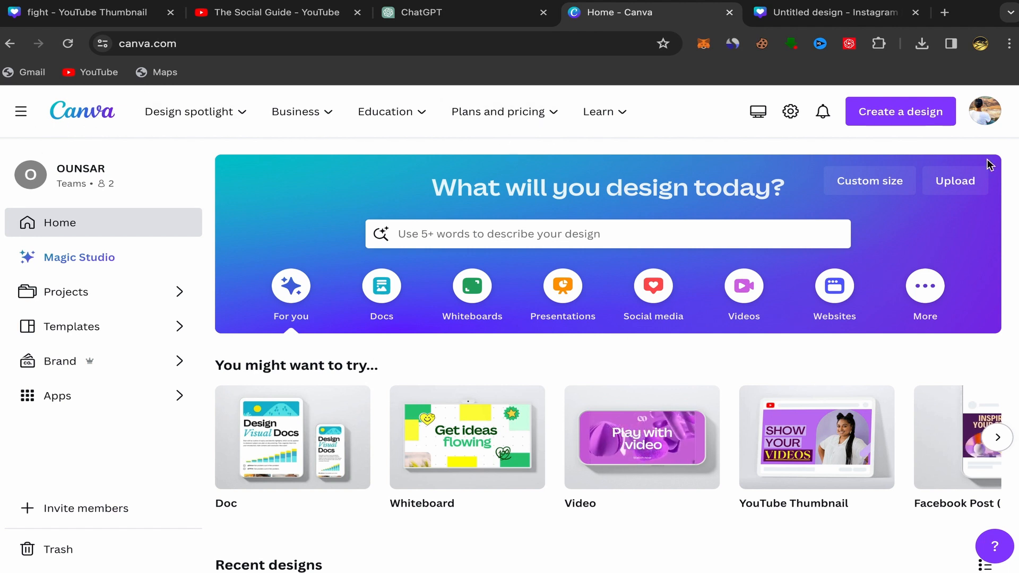
Step: Upload image.webp from the Downloads folder
{"action": "left_click", "coordinate": [955, 192]}
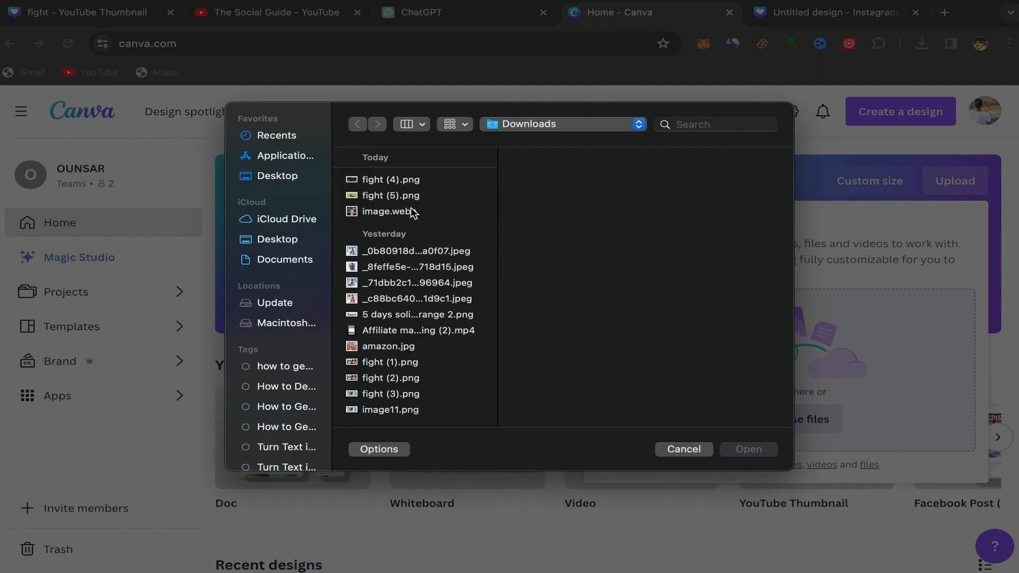
{"action": "left_click", "coordinate": [384, 212]}
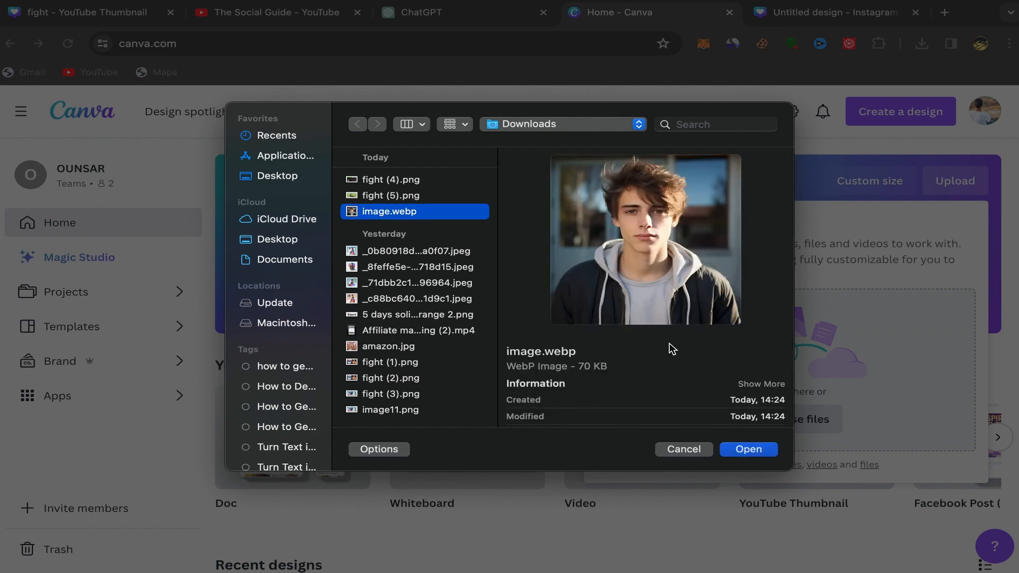
{"action": "left_click", "coordinate": [752, 454]}
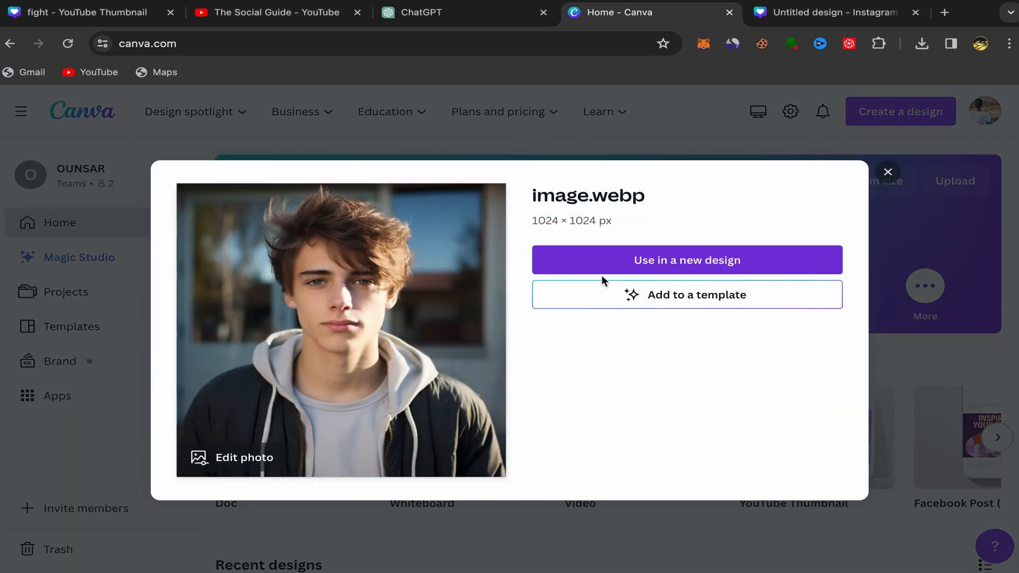
Step: Browse the formats for using the image in a new design and switch to the already open Instagram post design
{"action": "left_click", "coordinate": [700, 264]}
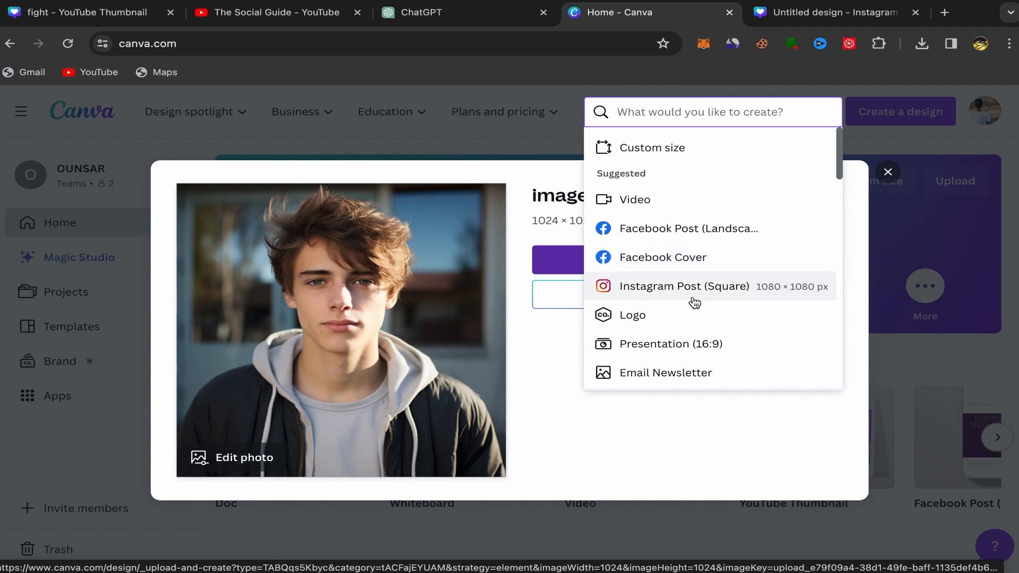
{"action": "scroll", "coordinate": [694, 297], "scroll_direction": "down", "scroll_amount": 3}
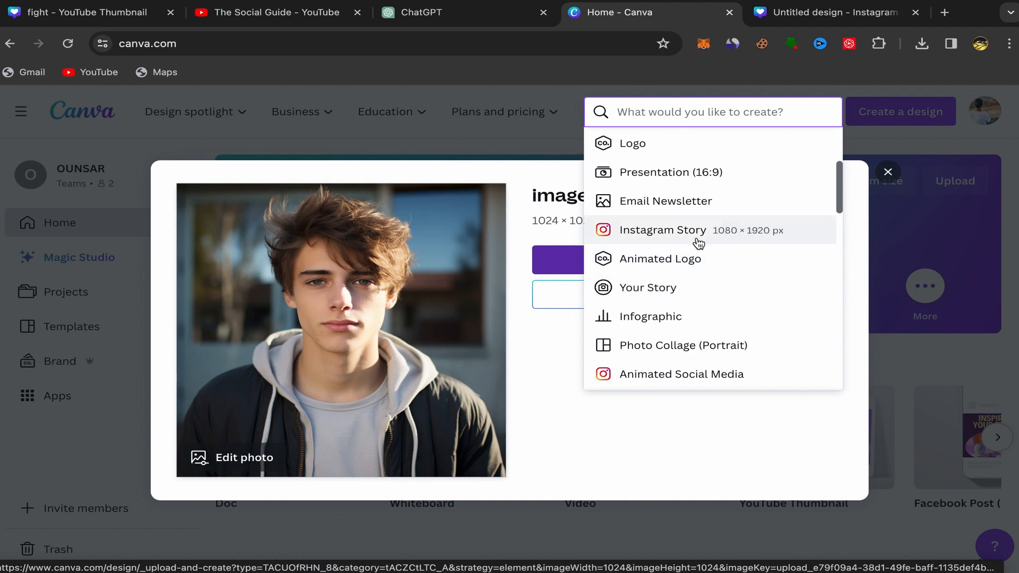
{"action": "scroll", "coordinate": [696, 241], "scroll_direction": "up", "scroll_amount": 3}
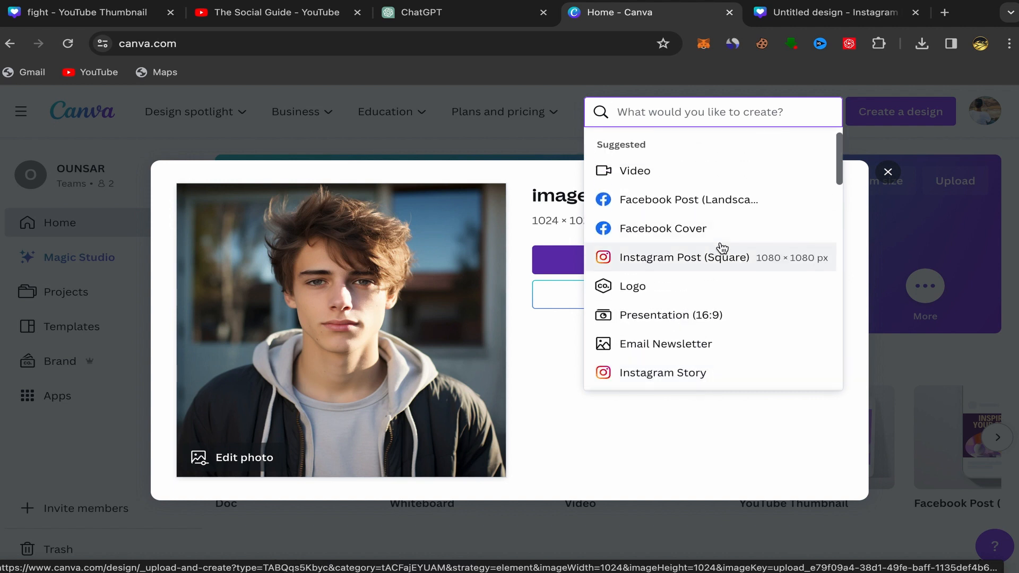
{"action": "scroll", "coordinate": [714, 246], "scroll_direction": "up", "scroll_amount": 1}
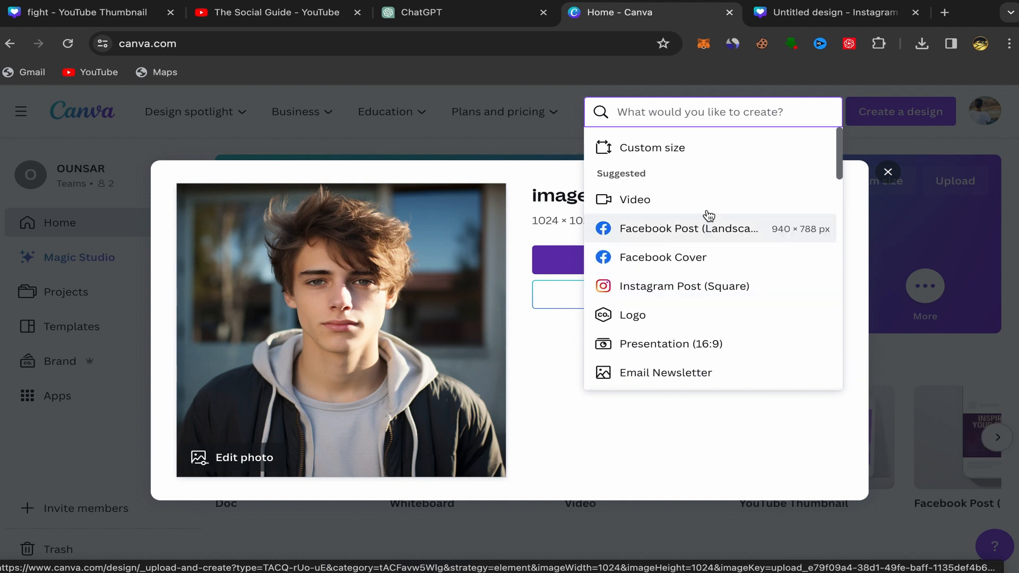
{"action": "left_click", "coordinate": [808, 16]}
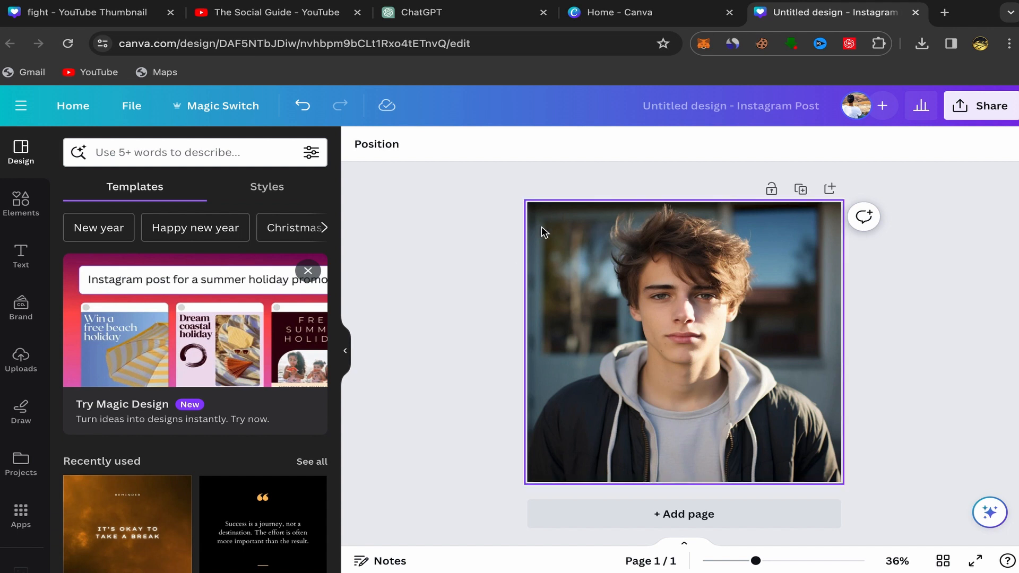
Step: Remove the background of the portrait photo with Background Remover and apply the result
{"action": "left_click", "coordinate": [571, 226]}
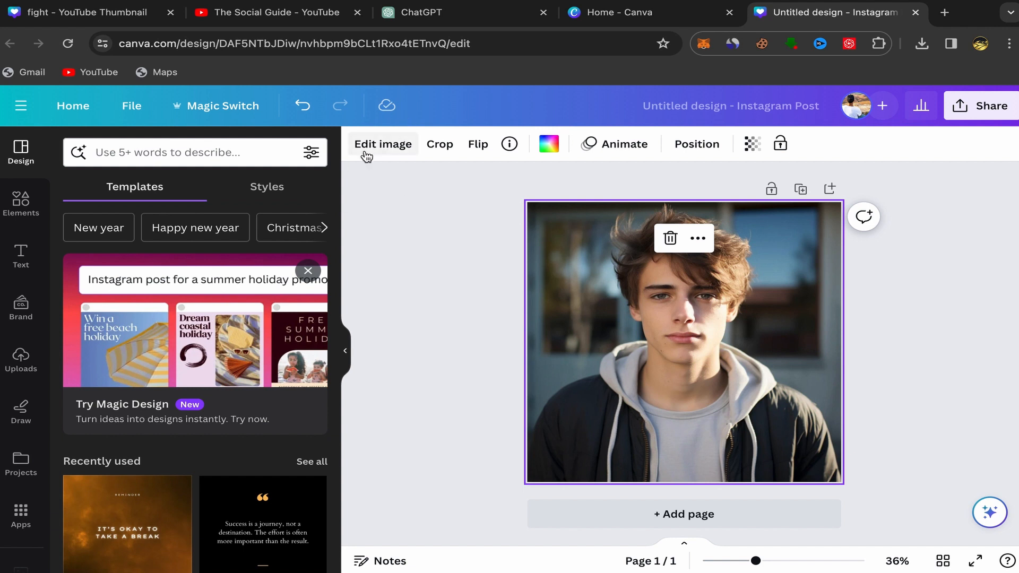
{"action": "left_click", "coordinate": [382, 152]}
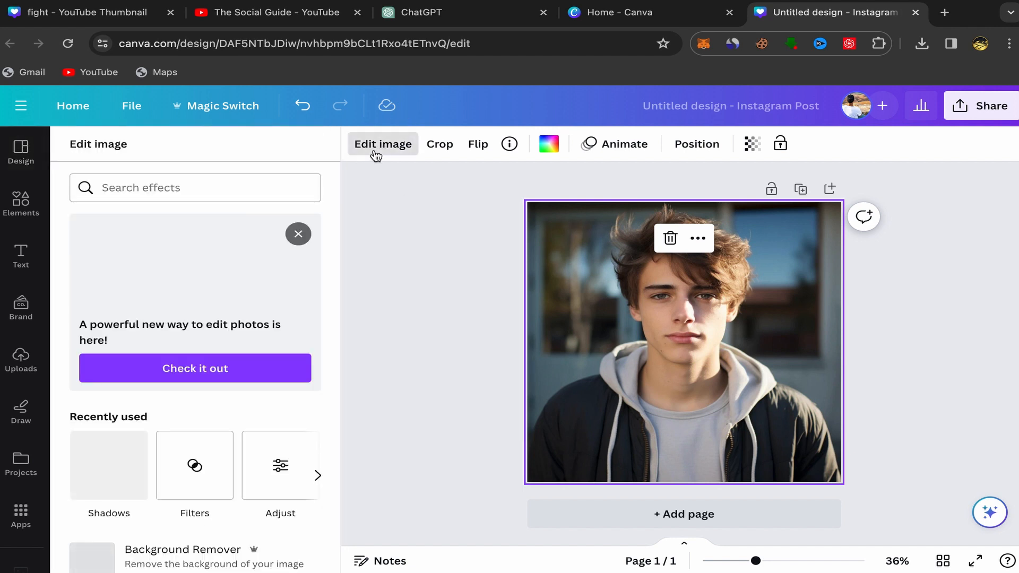
{"action": "scroll", "coordinate": [174, 386], "scroll_direction": "down", "scroll_amount": 3}
{"action": "scroll", "coordinate": [174, 386], "scroll_direction": "down", "scroll_amount": 1}
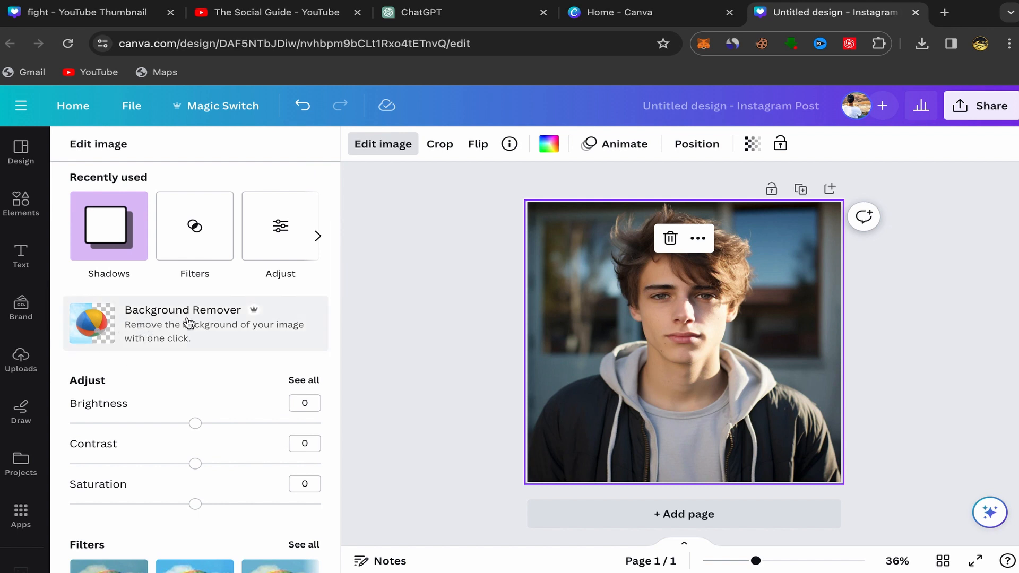
{"action": "left_click", "coordinate": [105, 329]}
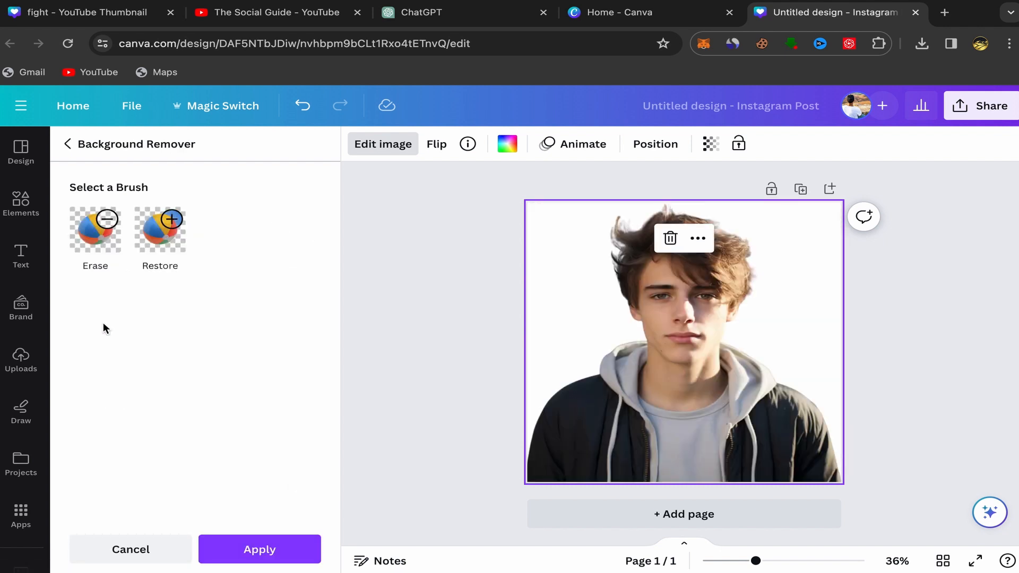
{"action": "left_click", "coordinate": [265, 551]}
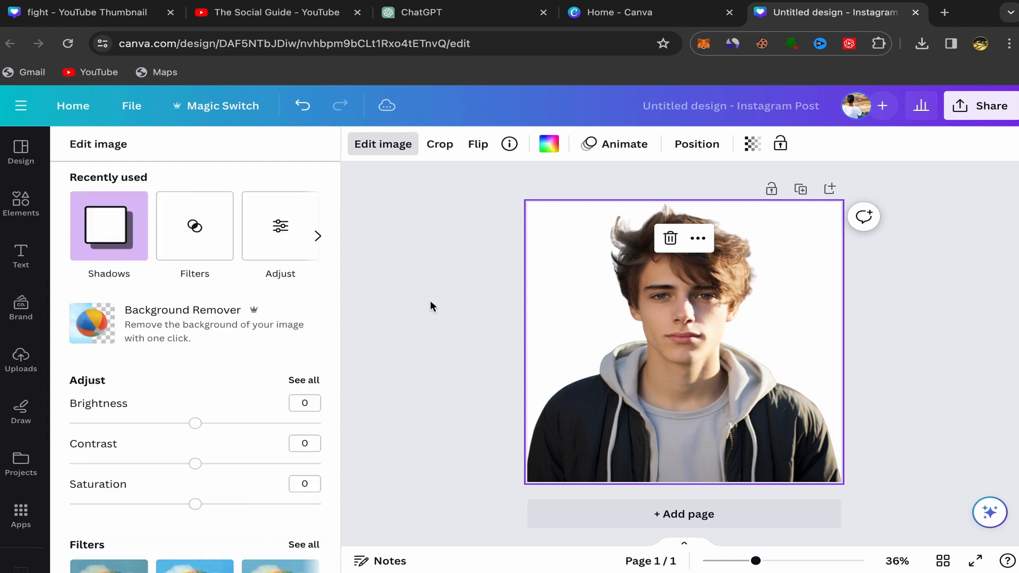
Step: Detach the portrait image from the page background so it becomes a separate element, and deselect it
{"action": "left_click", "coordinate": [674, 284]}
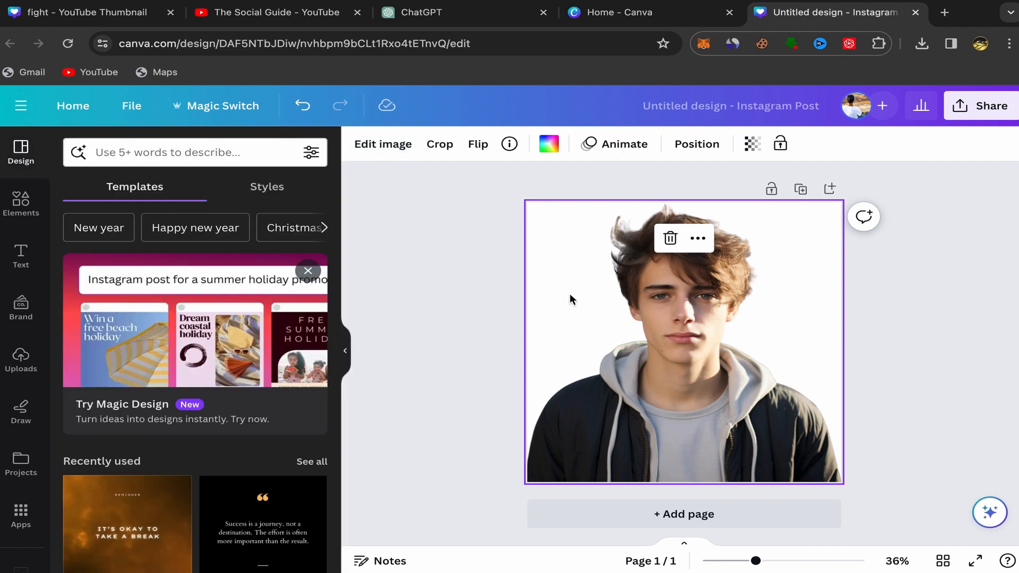
{"action": "left_click", "coordinate": [462, 262]}
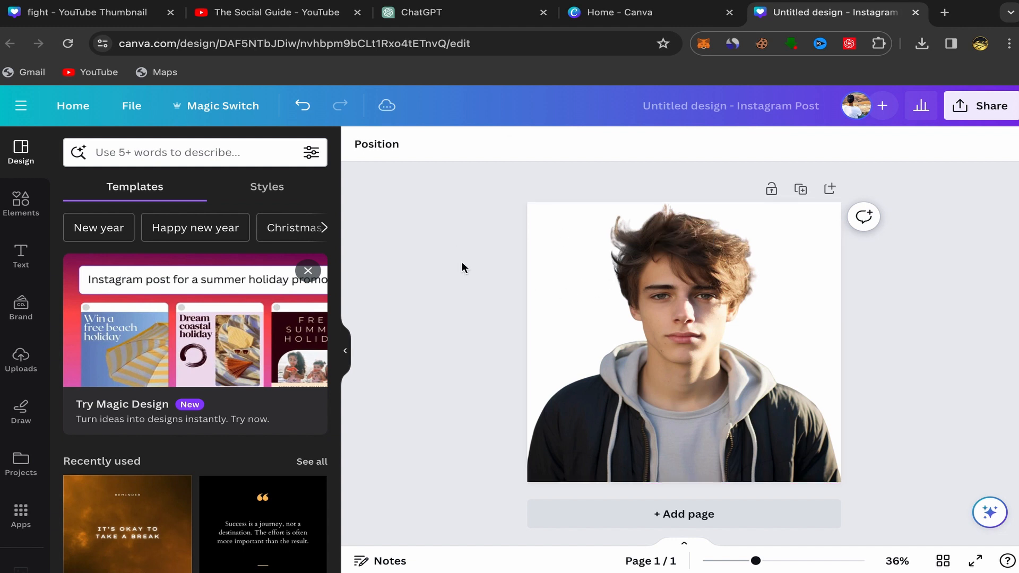
{"action": "left_click", "coordinate": [668, 271]}
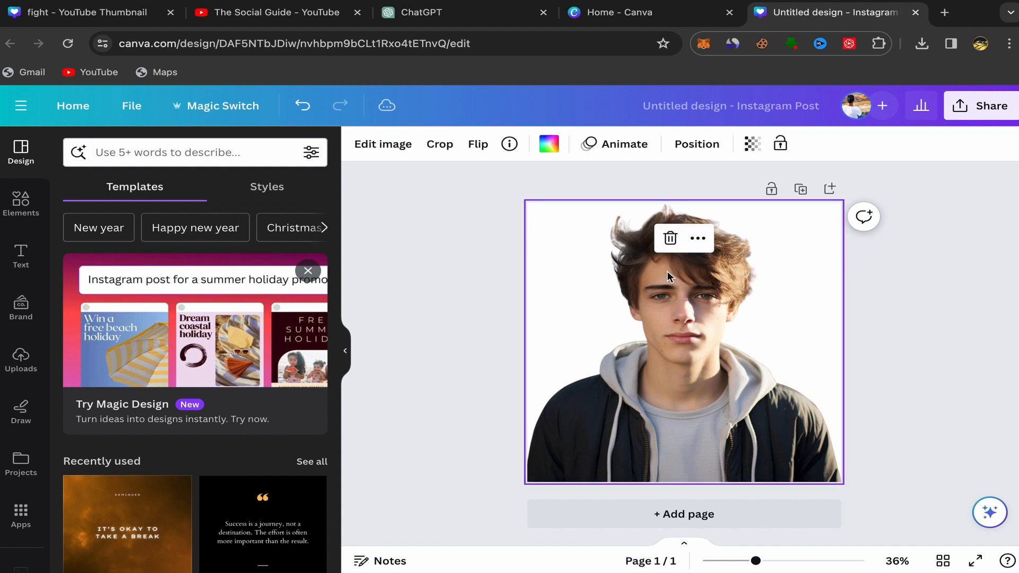
{"action": "left_click", "coordinate": [698, 240]}
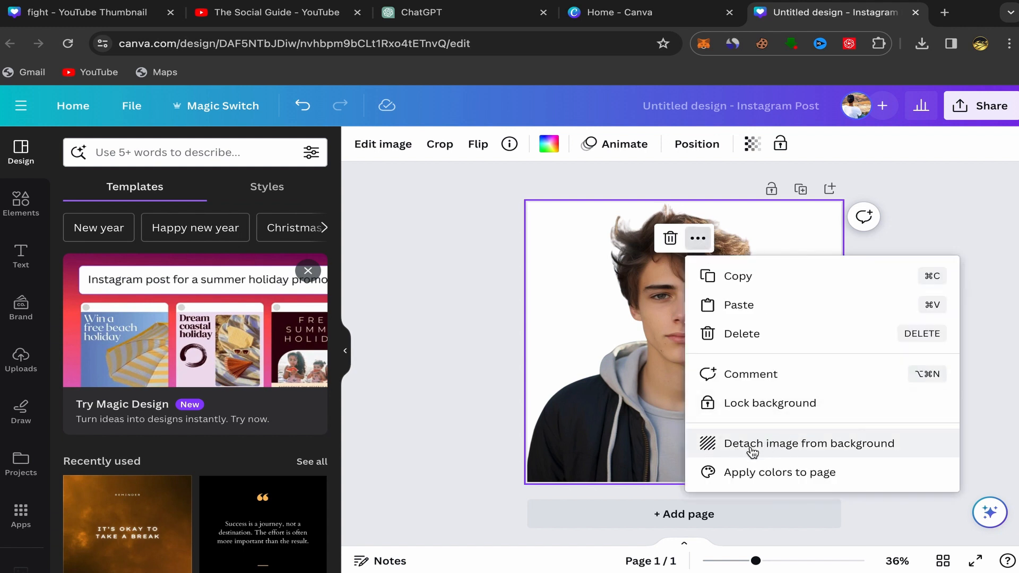
{"action": "left_click", "coordinate": [792, 449]}
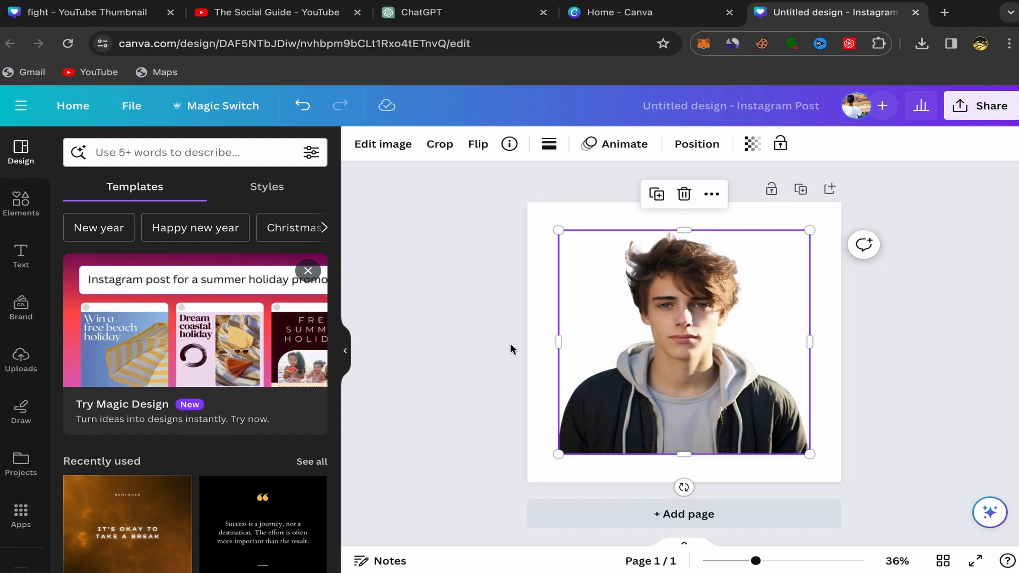
{"action": "left_click", "coordinate": [494, 333]}
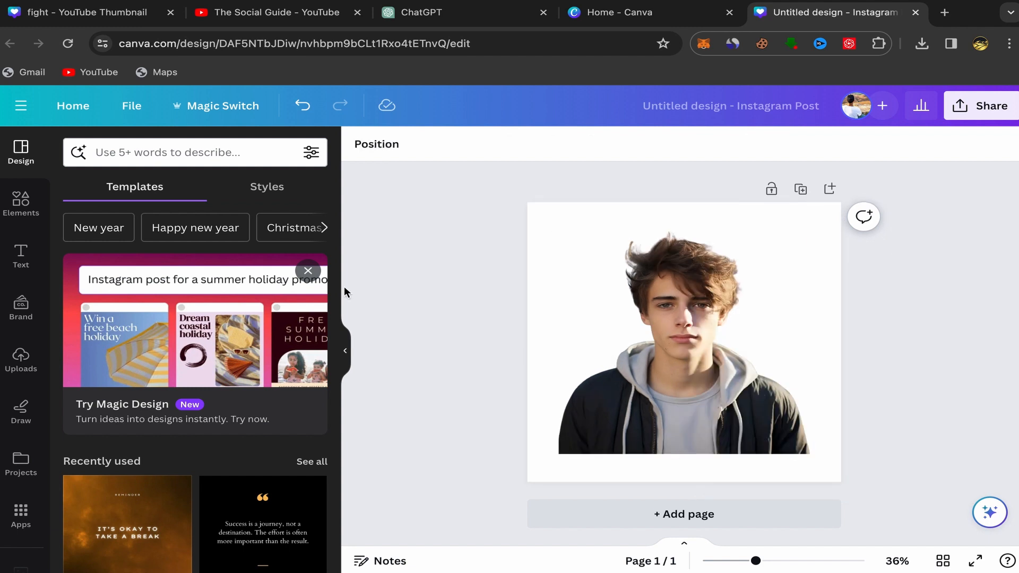
Step: Search the elements' photos for "Nature background" and add the sunlit hills photo with the wooden table to the page
{"action": "left_click", "coordinate": [23, 207]}
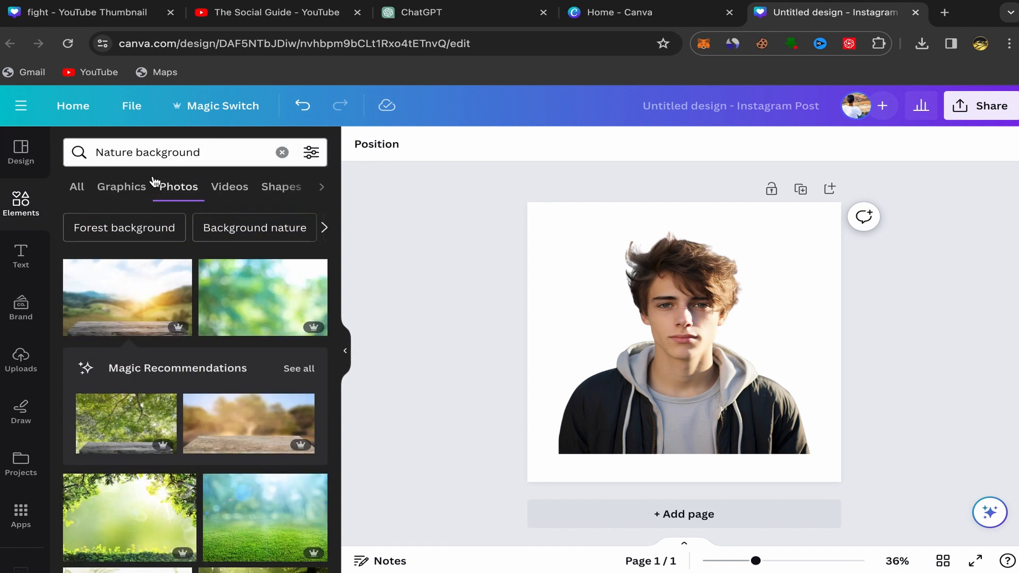
{"action": "left_click", "coordinate": [282, 153]}
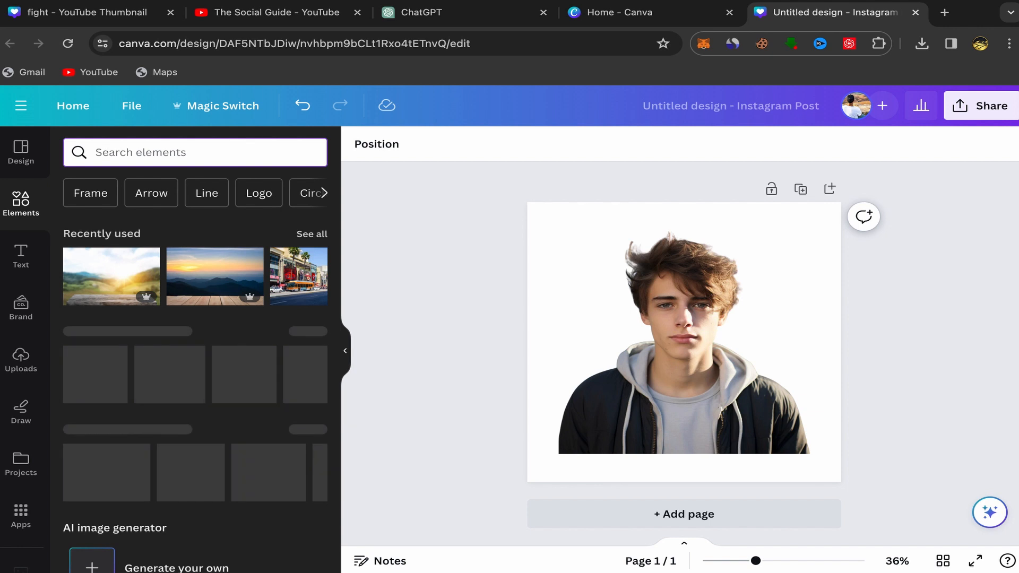
{"action": "type", "text": "na"}
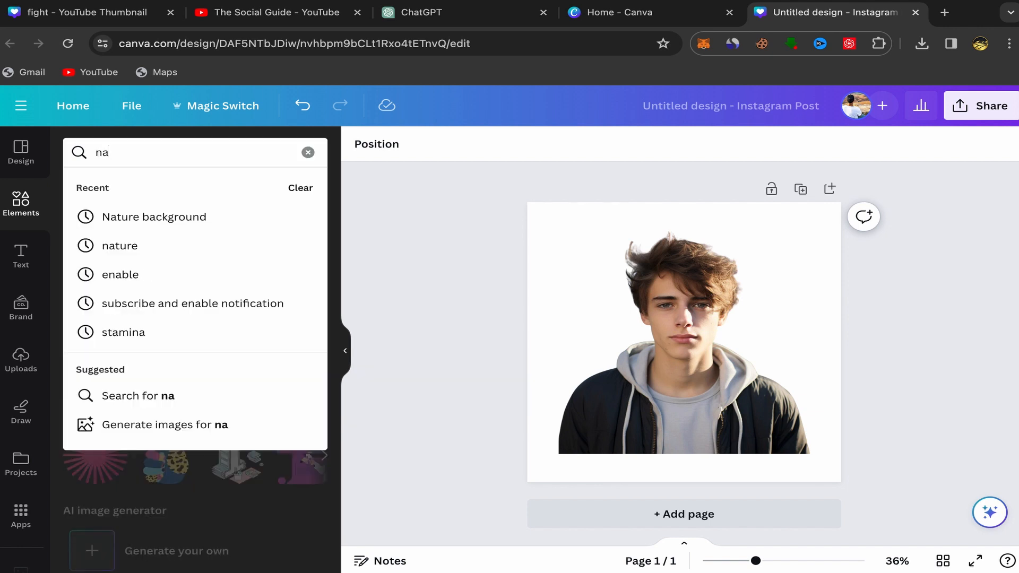
{"action": "type", "text": "ture"}
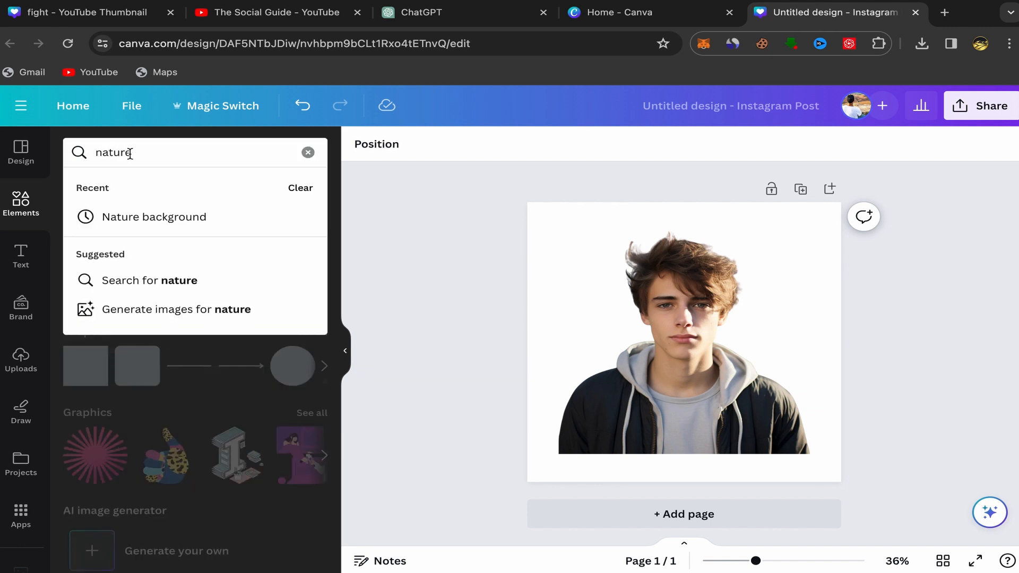
{"action": "left_click", "coordinate": [172, 229]}
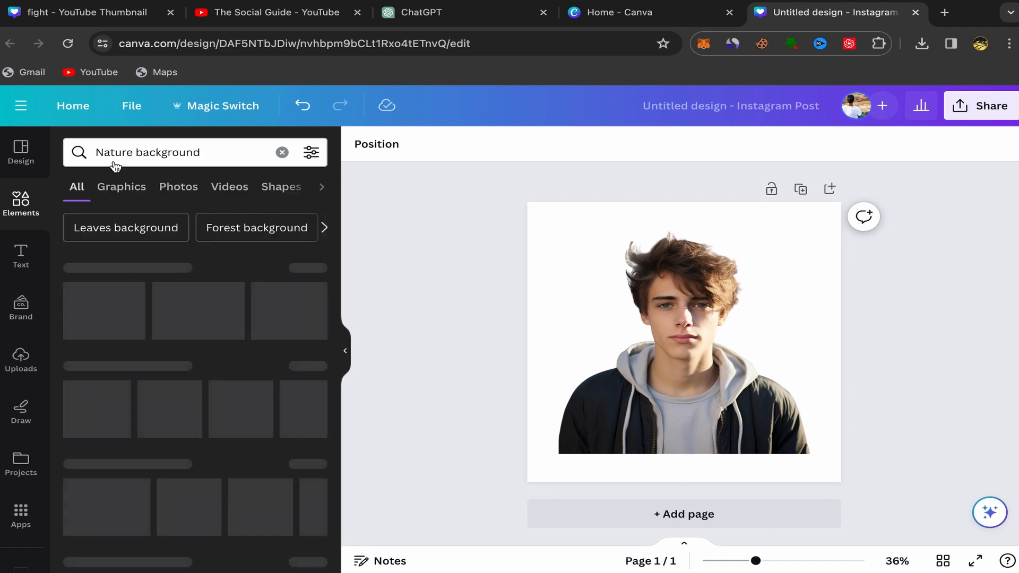
{"action": "left_click", "coordinate": [178, 196]}
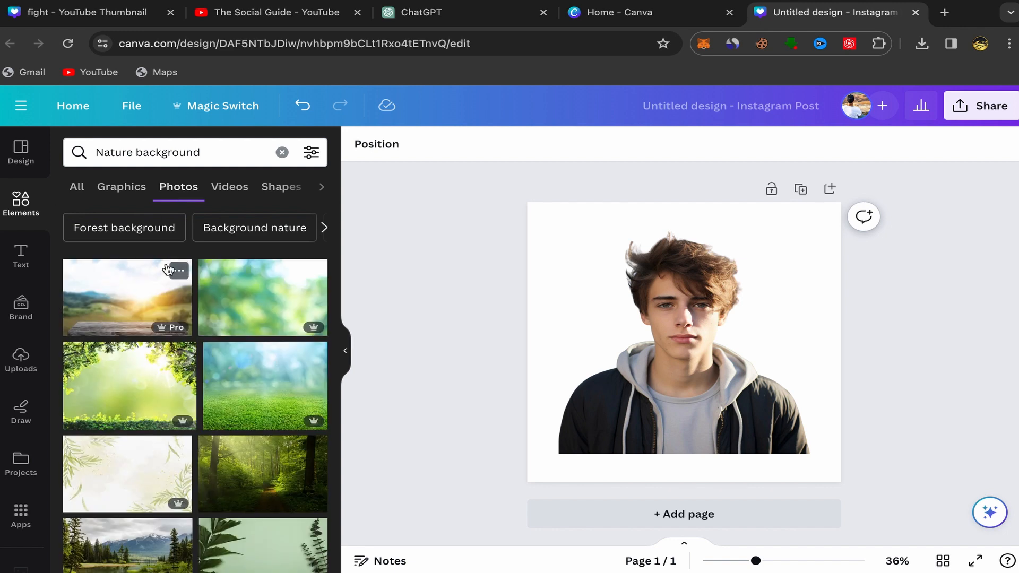
{"action": "left_click", "coordinate": [127, 292]}
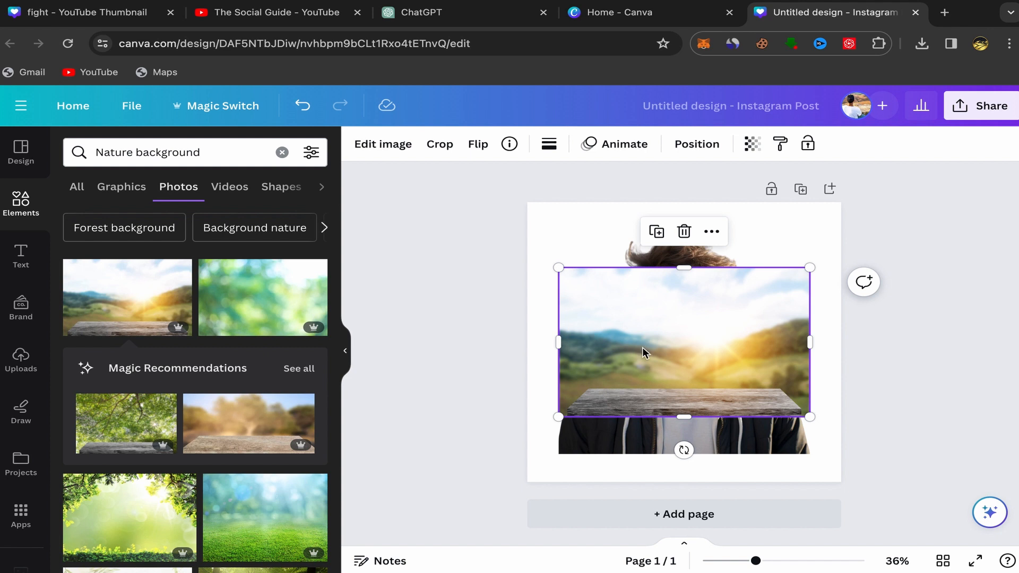
Step: Reduce the browser zoom to 80% and set the sunlit hills photo as the page background
{"action": "left_click", "coordinate": [712, 232]}
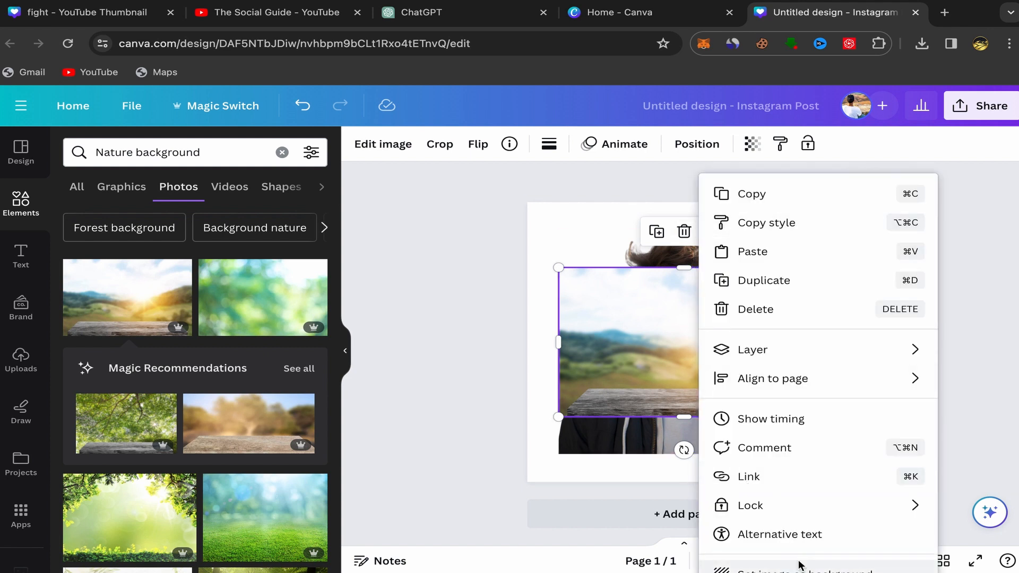
{"action": "left_click", "coordinate": [985, 211]}
{"action": "left_click", "coordinate": [1010, 44]}
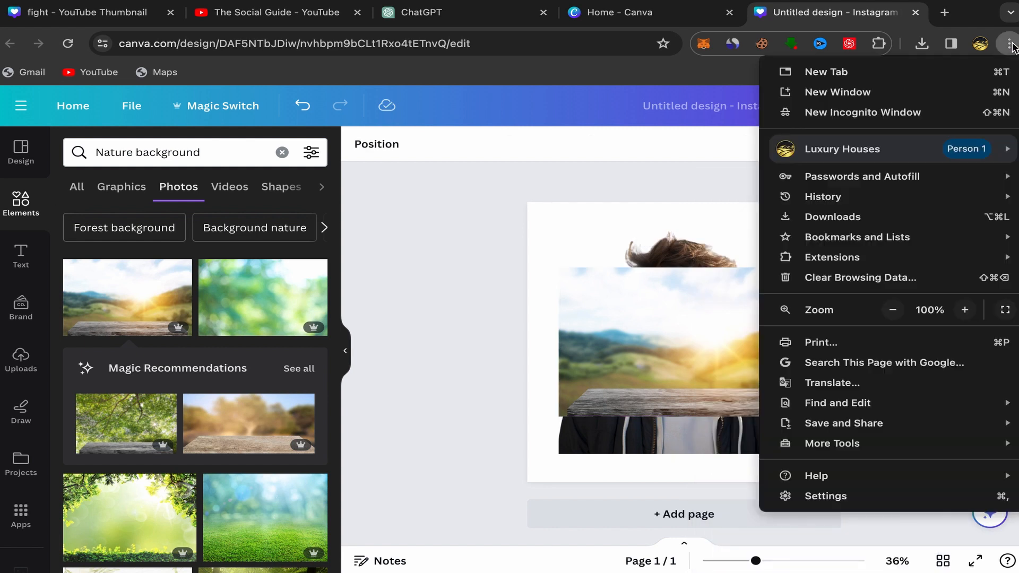
{"action": "left_click", "coordinate": [894, 312]}
{"action": "left_click", "coordinate": [680, 165]}
{"action": "left_click", "coordinate": [720, 291]}
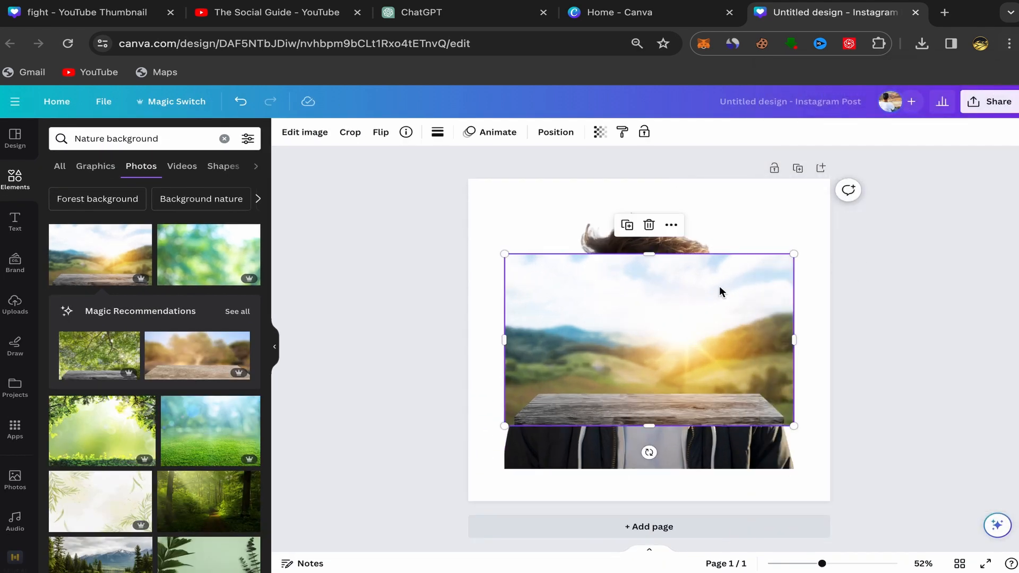
{"action": "left_click", "coordinate": [670, 225]}
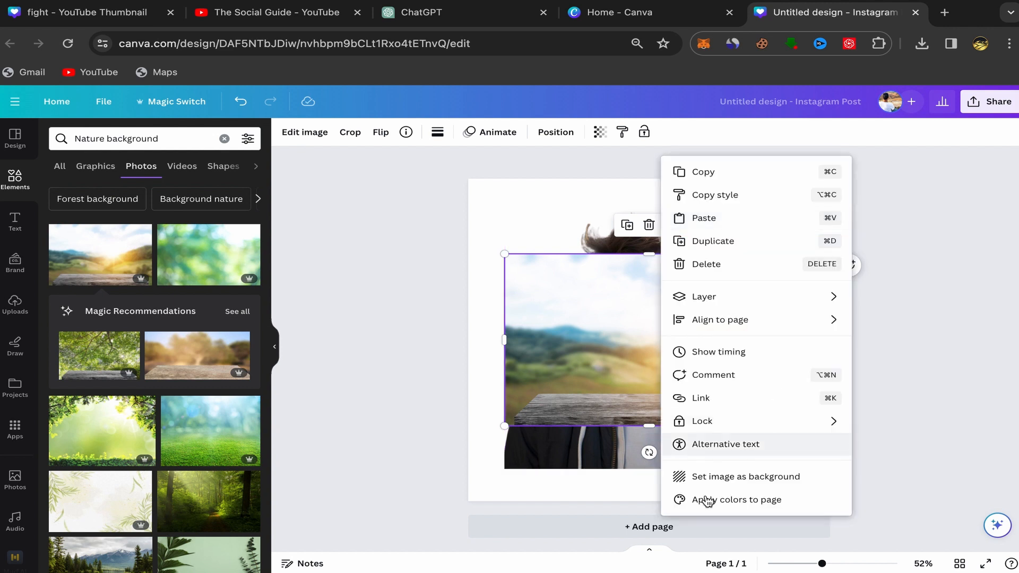
{"action": "left_click", "coordinate": [738, 476]}
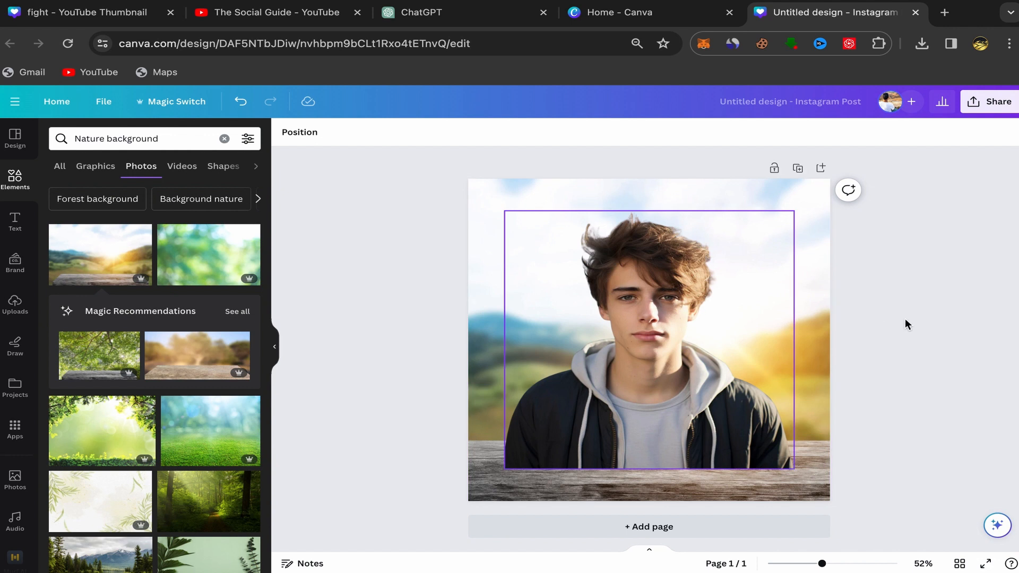
Step: Restore the browser zoom to 100%
{"action": "left_click", "coordinate": [1011, 47]}
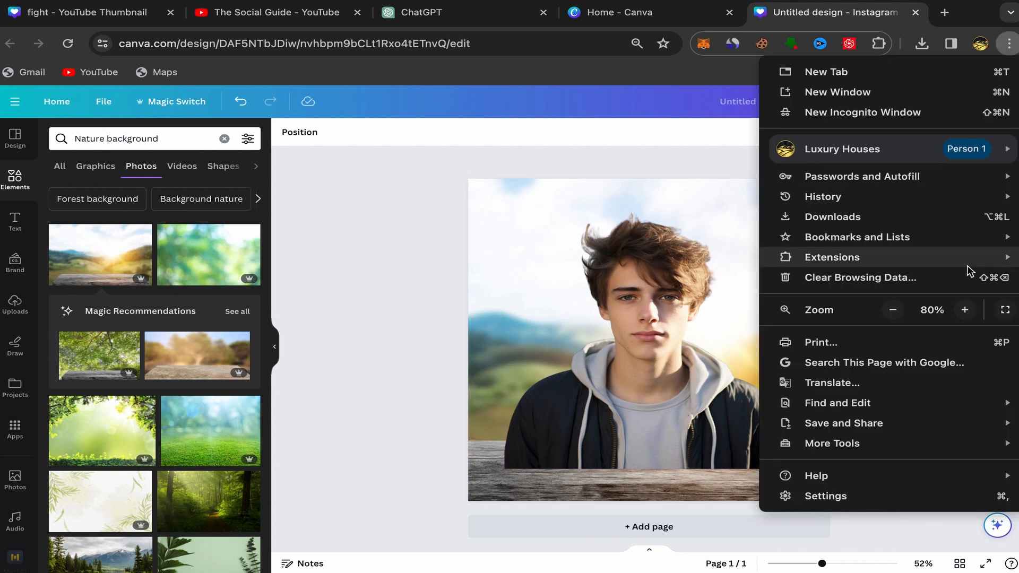
{"action": "left_click", "coordinate": [972, 312]}
{"action": "left_click", "coordinate": [972, 311]}
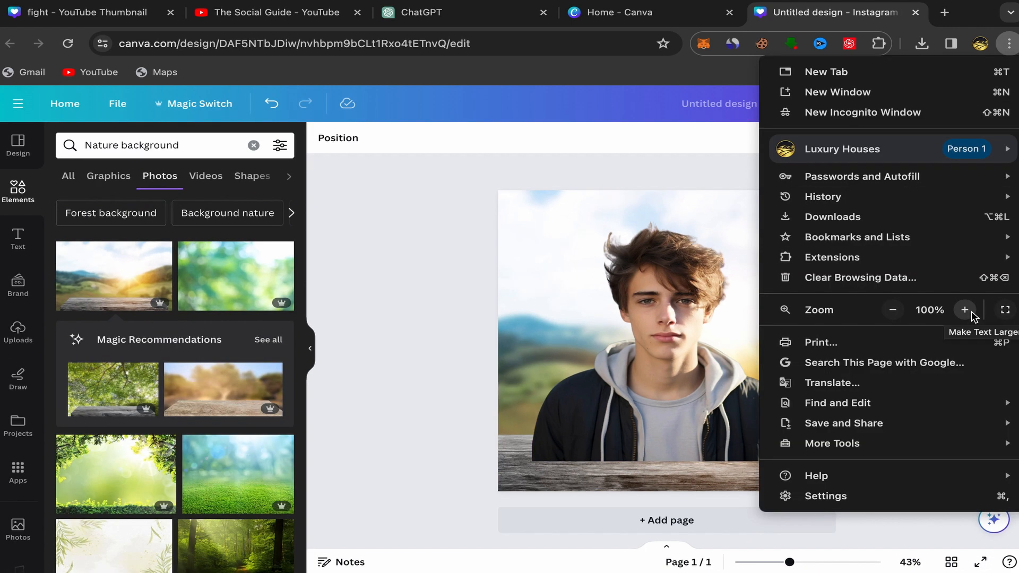
{"action": "left_click", "coordinate": [473, 271]}
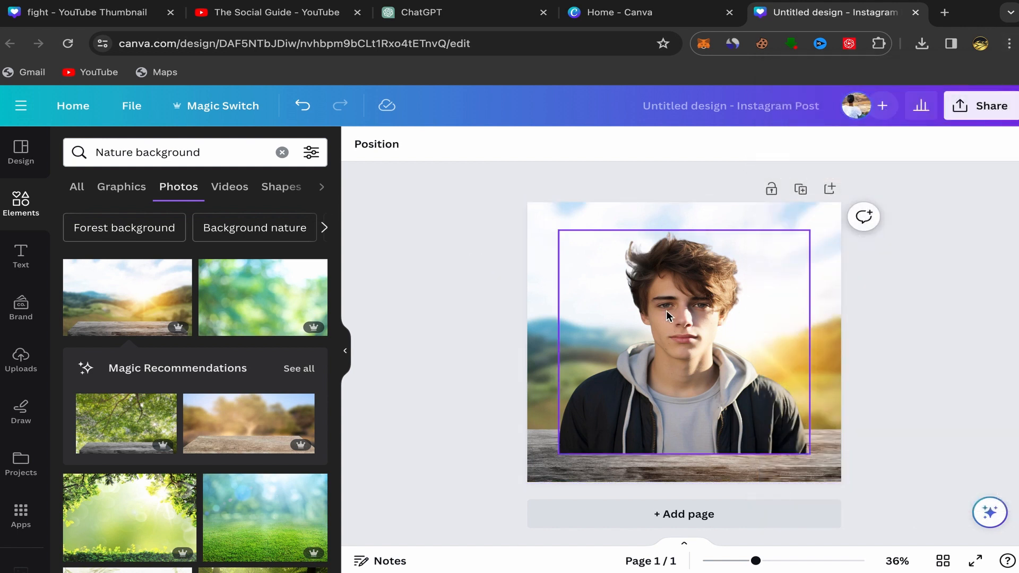
Step: Move the cut-out portrait down to the page's bottom edge and slightly to the right
{"action": "left_click", "coordinate": [666, 310]}
{"action": "left_click_drag", "start_coordinate": [667, 310], "coordinate": [683, 342]}
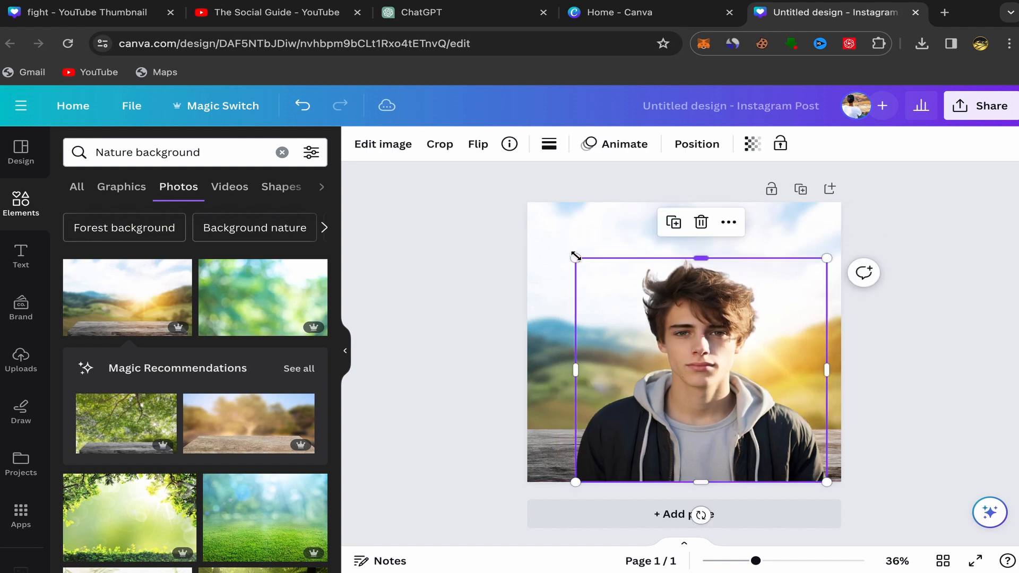
Step: Enlarge the cut-out portrait until it nearly fills the page, keeping it at the bottom edge, and nudge it very slightly to the right
{"action": "left_click_drag", "start_coordinate": [576, 256], "coordinate": [539, 227]}
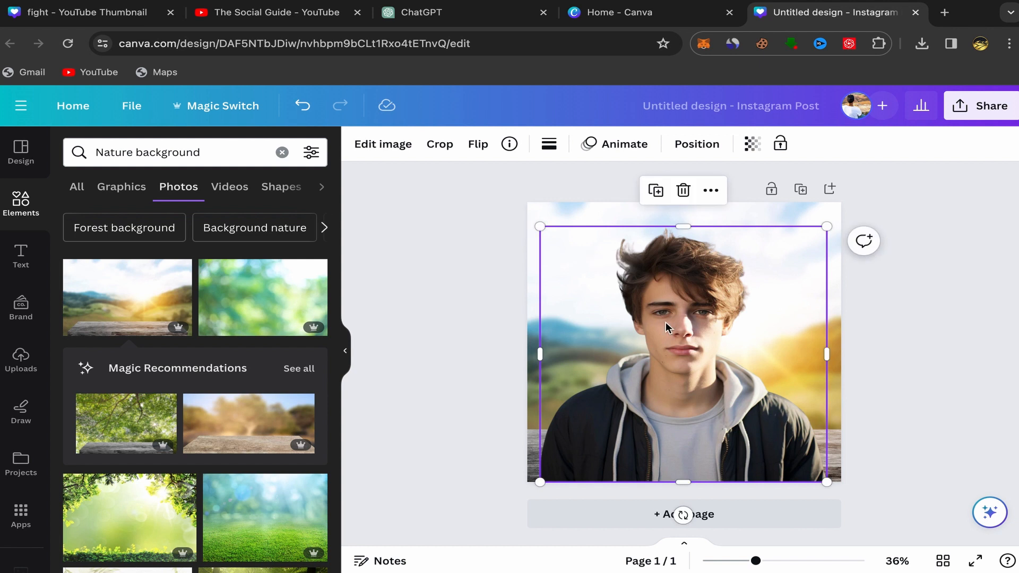
{"action": "mouse_move", "coordinate": [667, 328]}
{"action": "left_mouse_down"}
{"action": "mouse_move", "coordinate": [673, 321]}
{"action": "mouse_move", "coordinate": [668, 328]}
{"action": "left_mouse_up"}
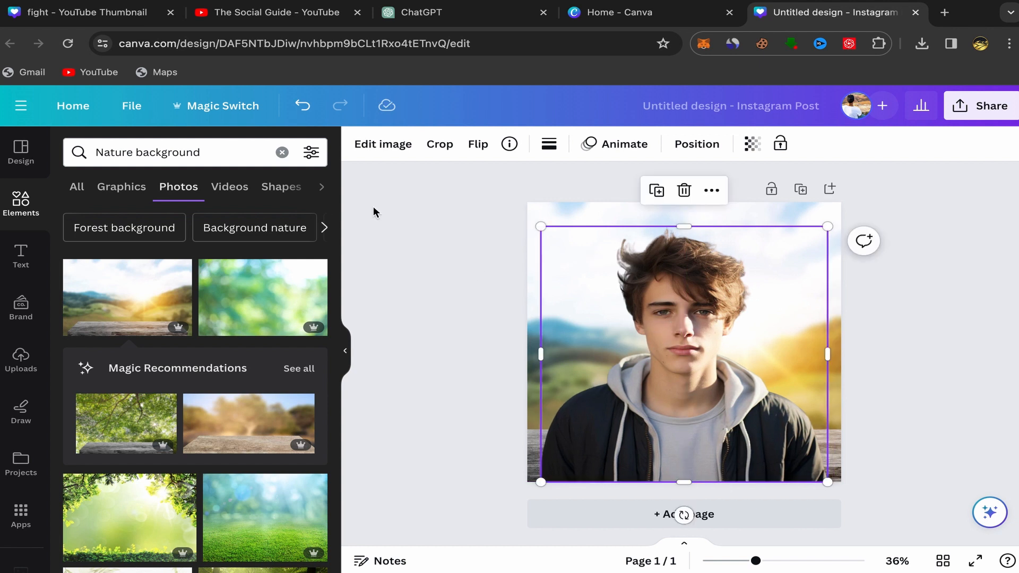
Step: Open the portrait's image editing options and set its brightness to 4, contrast to 7 and saturation to 2
{"action": "left_click", "coordinate": [385, 152]}
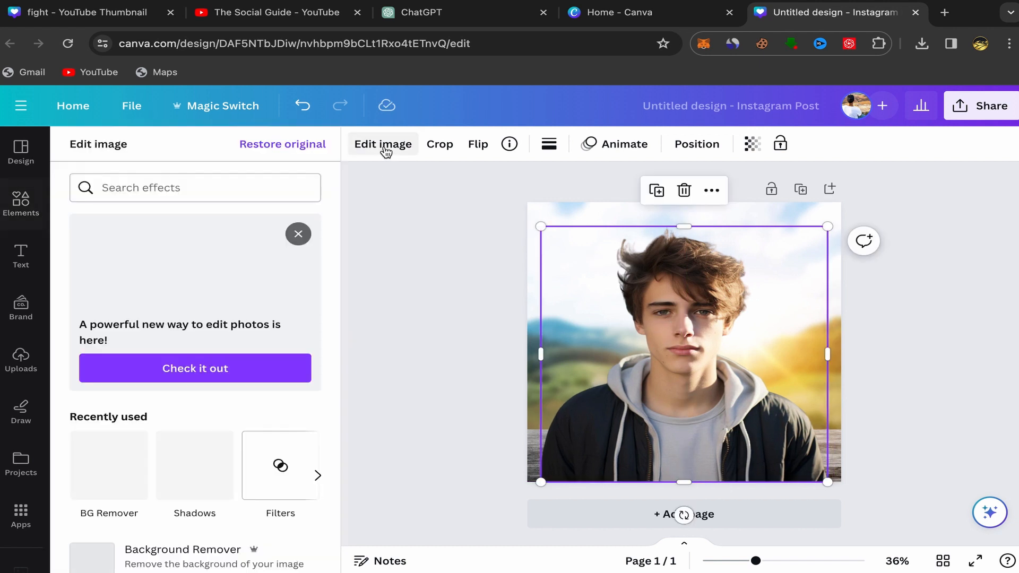
{"action": "scroll", "coordinate": [208, 319], "scroll_direction": "down", "scroll_amount": 6}
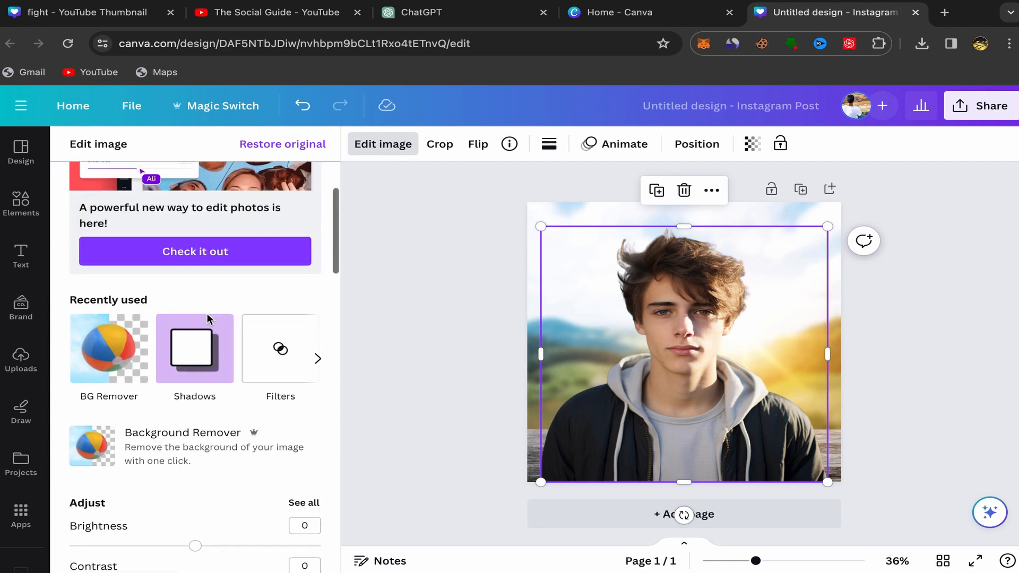
{"action": "scroll", "coordinate": [208, 318], "scroll_direction": "down", "scroll_amount": 1}
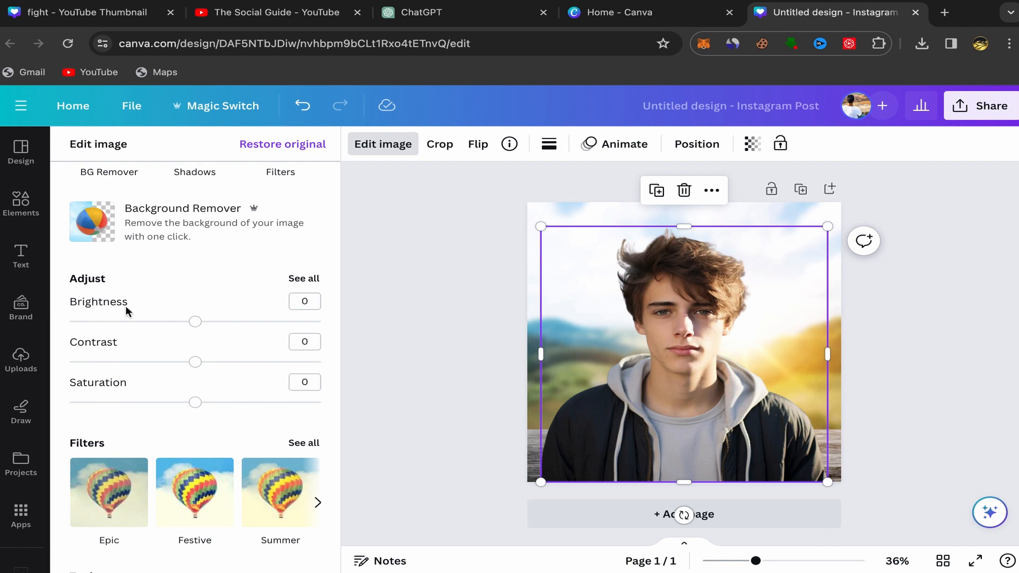
{"action": "mouse_move", "coordinate": [195, 329]}
{"action": "left_mouse_down"}
{"action": "mouse_move", "coordinate": [114, 321]}
{"action": "mouse_move", "coordinate": [253, 321]}
{"action": "mouse_move", "coordinate": [200, 322]}
{"action": "left_mouse_up"}
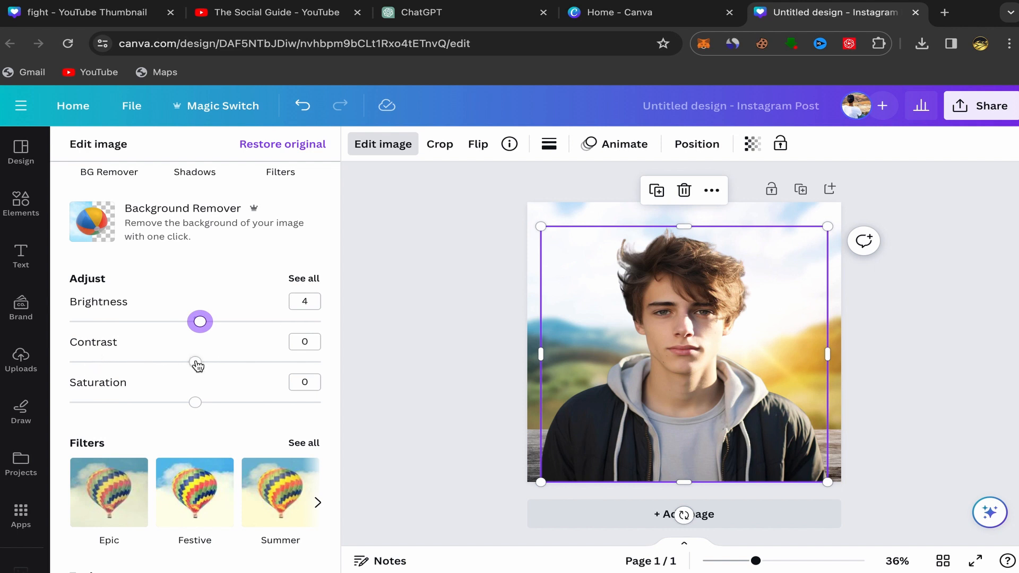
{"action": "mouse_move", "coordinate": [198, 365]}
{"action": "left_mouse_down"}
{"action": "mouse_move", "coordinate": [129, 364]}
{"action": "mouse_move", "coordinate": [233, 365]}
{"action": "mouse_move", "coordinate": [204, 365]}
{"action": "left_mouse_up"}
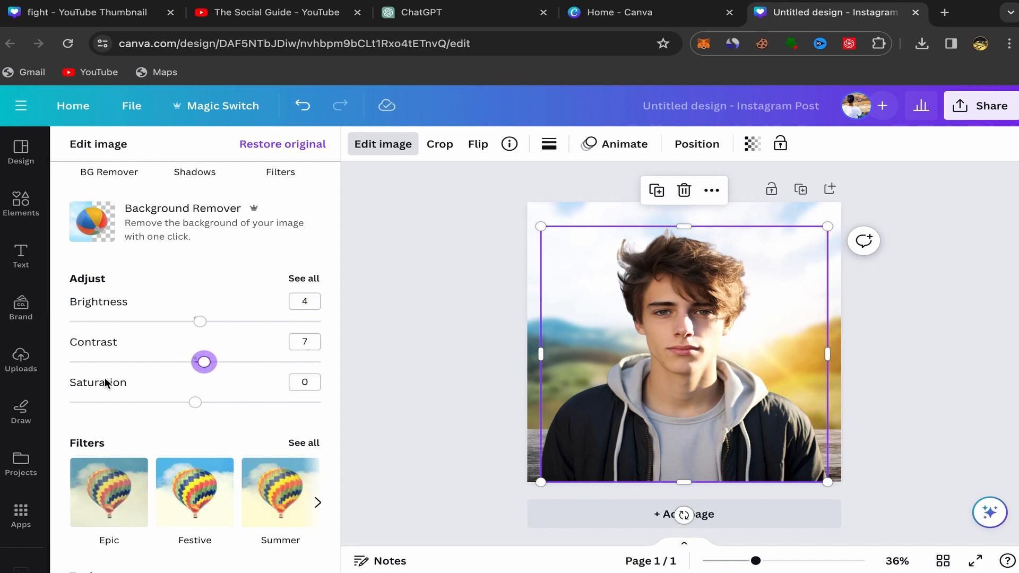
{"action": "left_click_drag", "start_coordinate": [200, 406], "coordinate": [153, 404]}
{"action": "left_click_drag", "start_coordinate": [78, 403], "coordinate": [199, 402]}
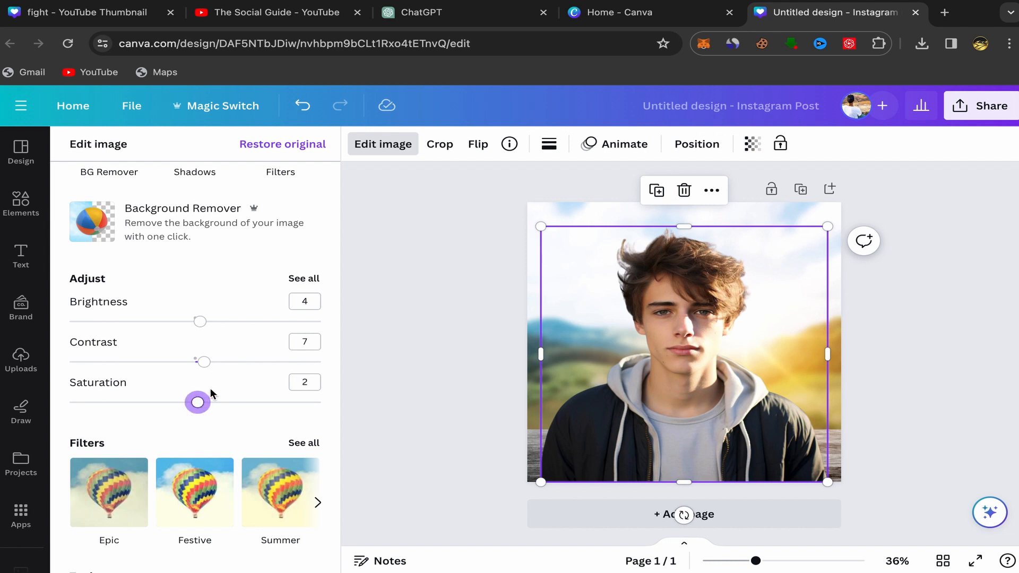
Step: Show all filters and try Festive, Epic, Summer, Afterglow, Solar and The blues on the portrait
{"action": "scroll", "coordinate": [250, 410], "scroll_direction": "down", "scroll_amount": 4}
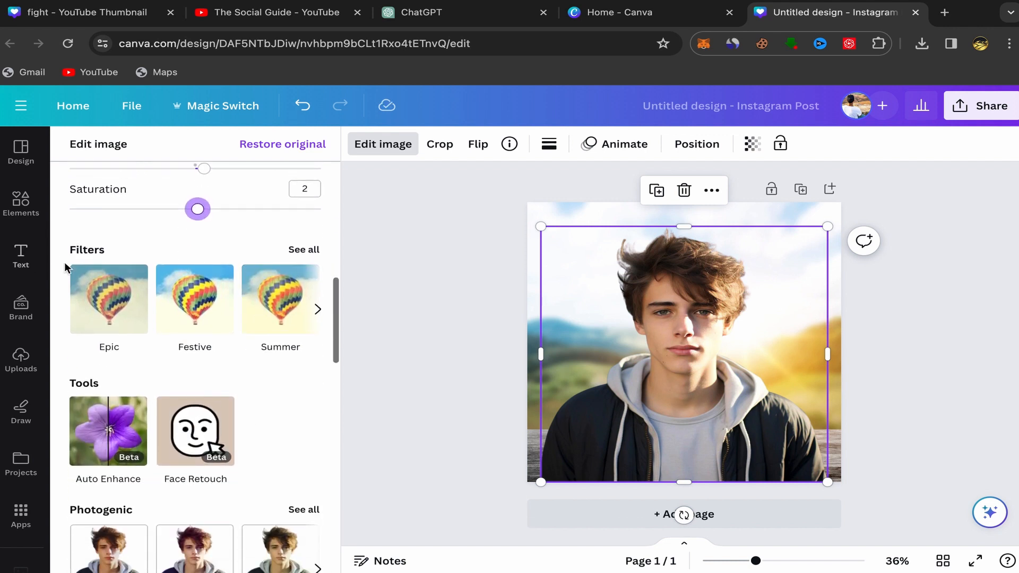
{"action": "left_click", "coordinate": [305, 250]}
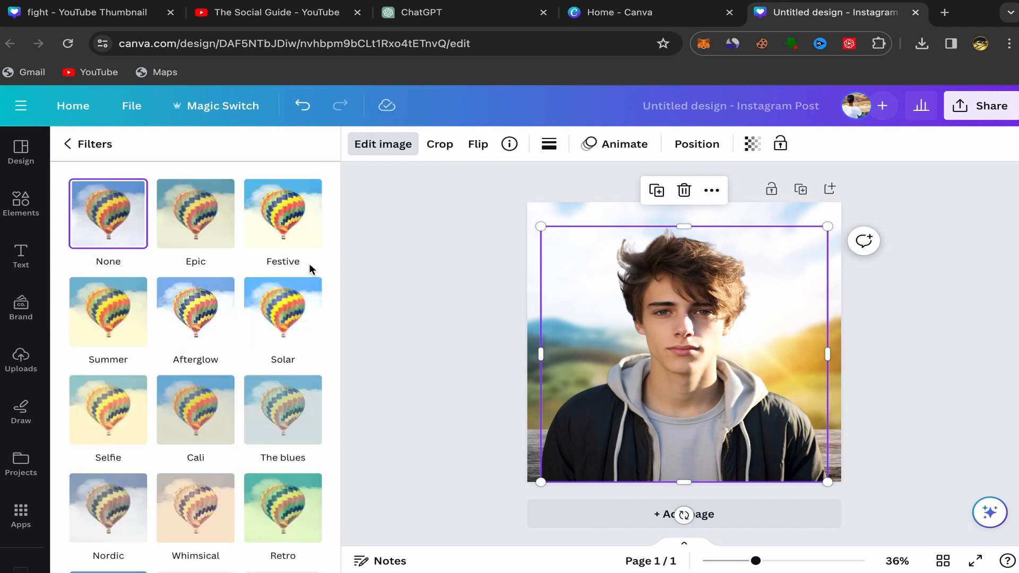
{"action": "left_click", "coordinate": [288, 220]}
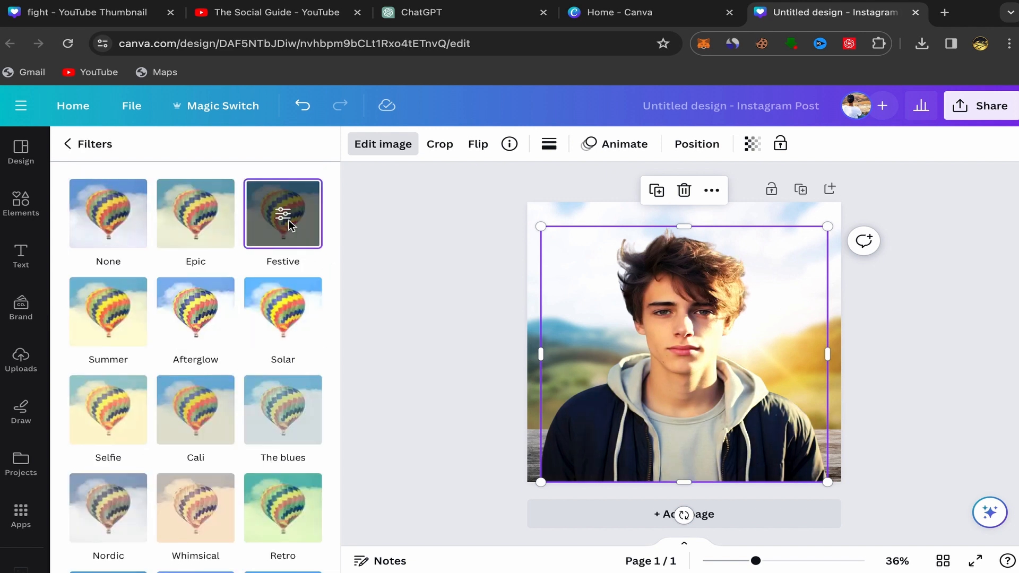
{"action": "left_click", "coordinate": [212, 223]}
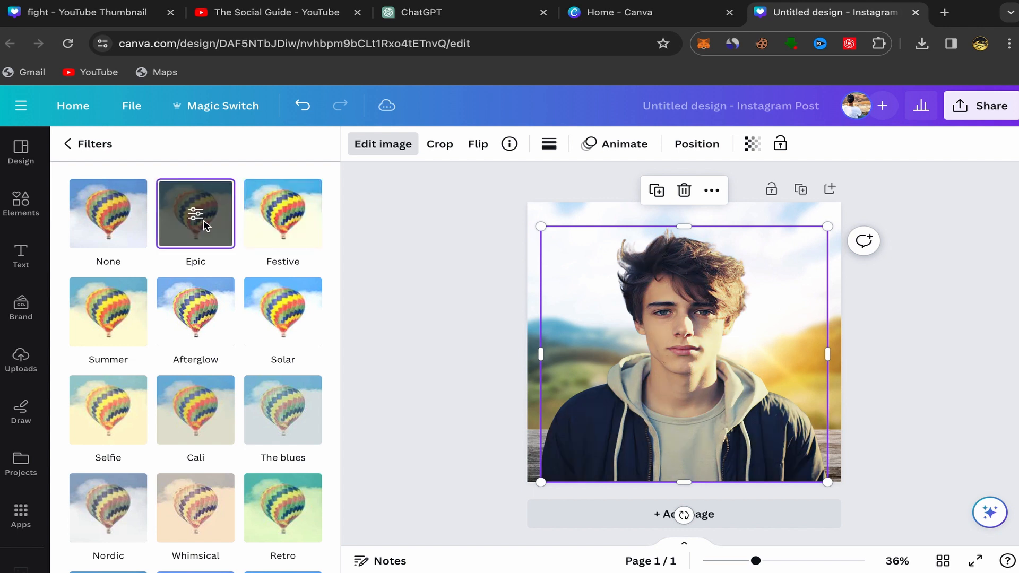
{"action": "left_click", "coordinate": [101, 324]}
{"action": "left_click", "coordinate": [165, 325]}
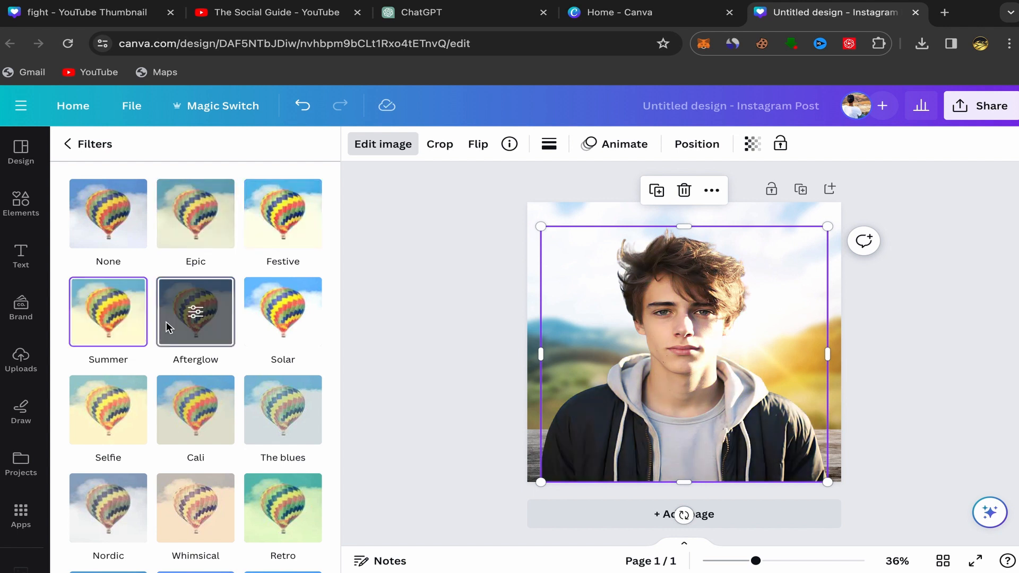
{"action": "left_click", "coordinate": [279, 323]}
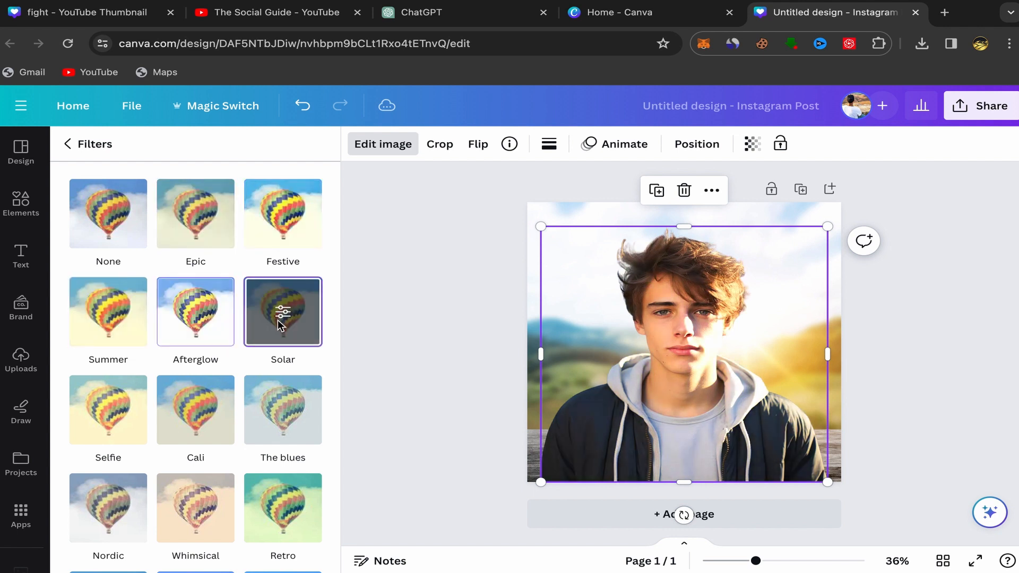
{"action": "left_click", "coordinate": [287, 396]}
Step: Try the Peony and Dalliance filters on the portrait, reset the filter to None and return to the image editing options
{"action": "scroll", "coordinate": [205, 394], "scroll_direction": "down", "scroll_amount": 5}
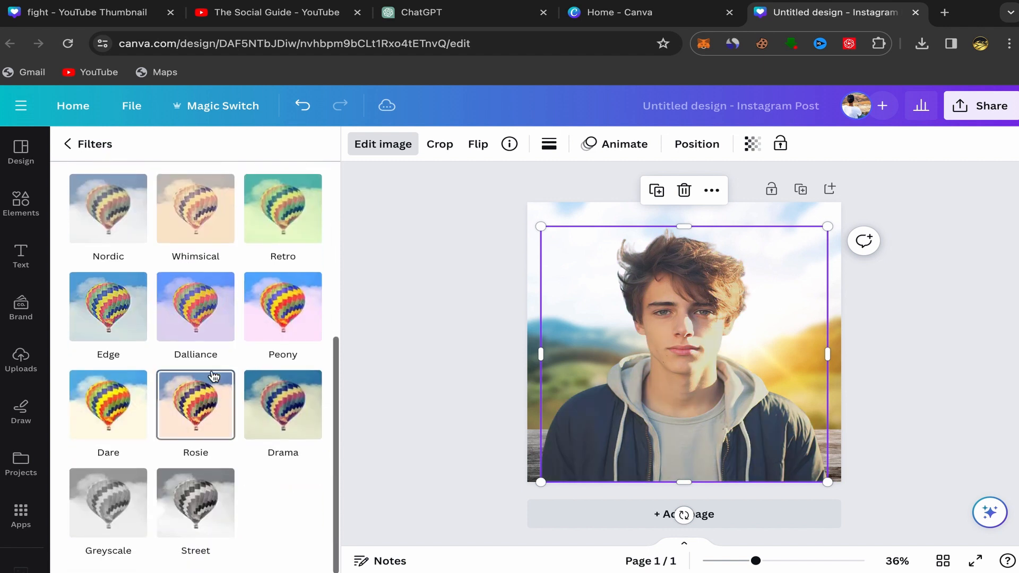
{"action": "left_click", "coordinate": [268, 326]}
{"action": "left_click", "coordinate": [198, 289]}
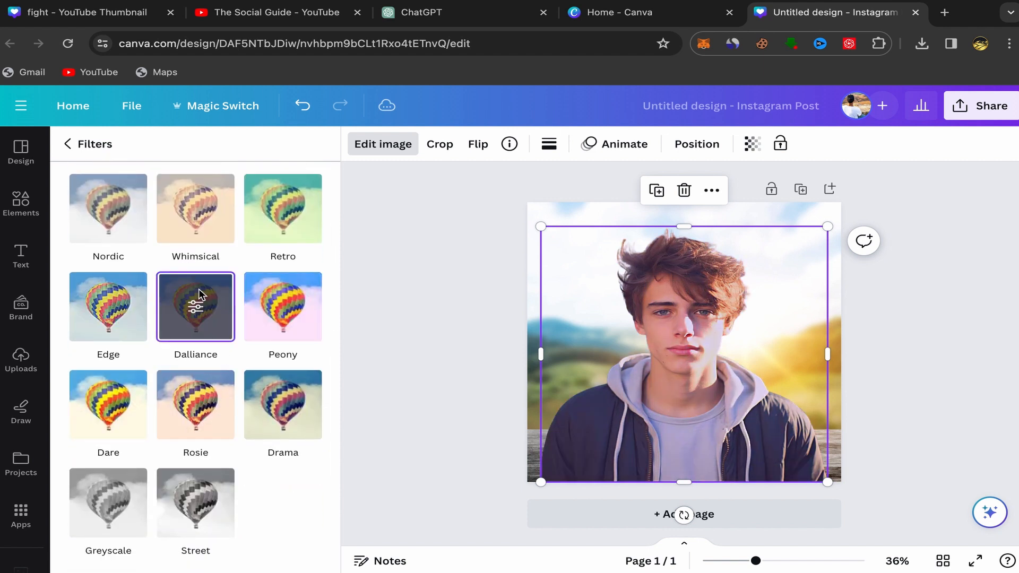
{"action": "scroll", "coordinate": [199, 289], "scroll_direction": "up", "scroll_amount": 5}
{"action": "left_click", "coordinate": [109, 225]}
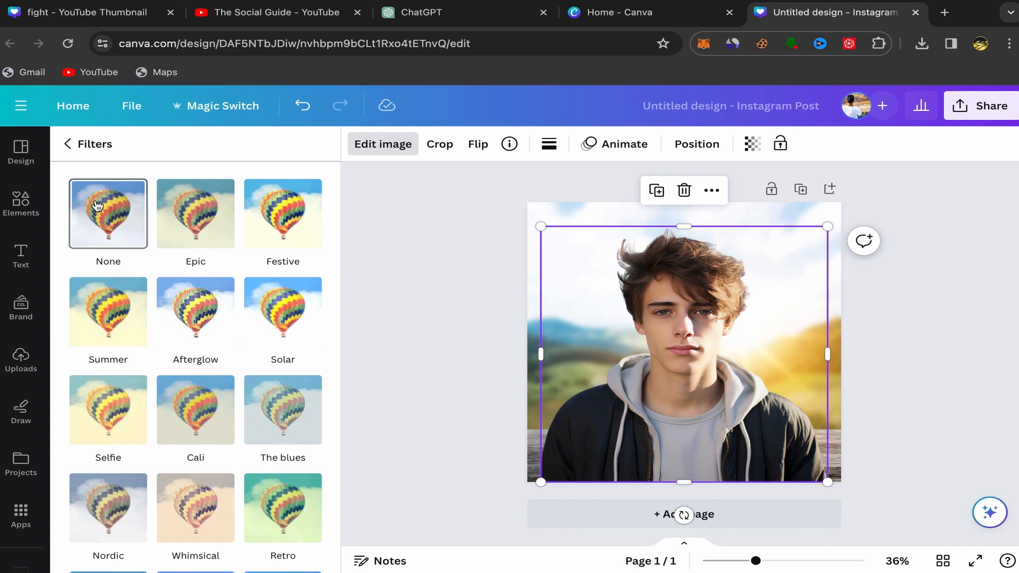
{"action": "left_click", "coordinate": [69, 145]}
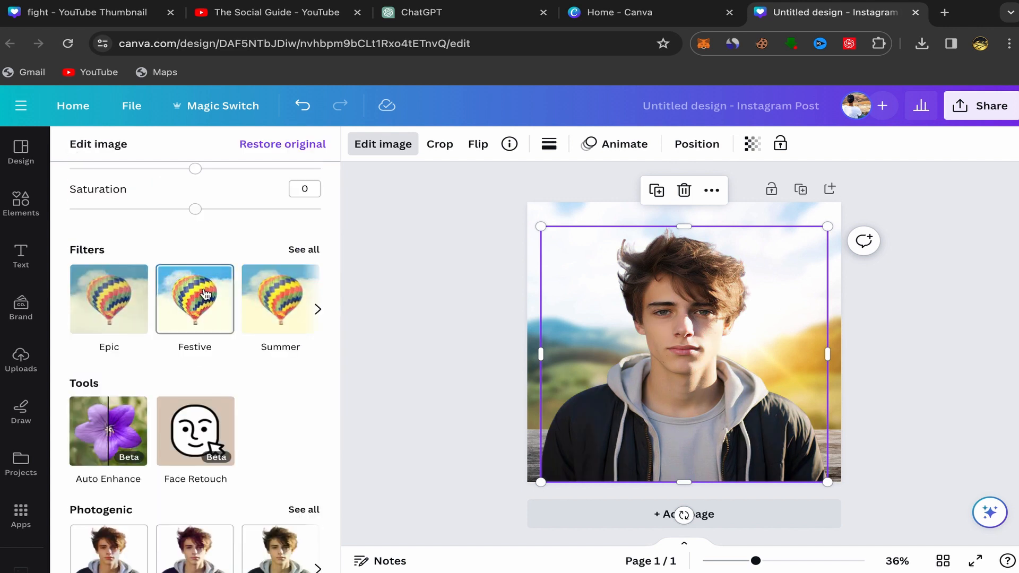
Step: Try Auto Enhance on the portrait, compare it with the original, raise the intensity to 59 and discard the enhancement
{"action": "scroll", "coordinate": [270, 371], "scroll_direction": "down", "scroll_amount": 2}
{"action": "scroll", "coordinate": [270, 371], "scroll_direction": "down", "scroll_amount": 1}
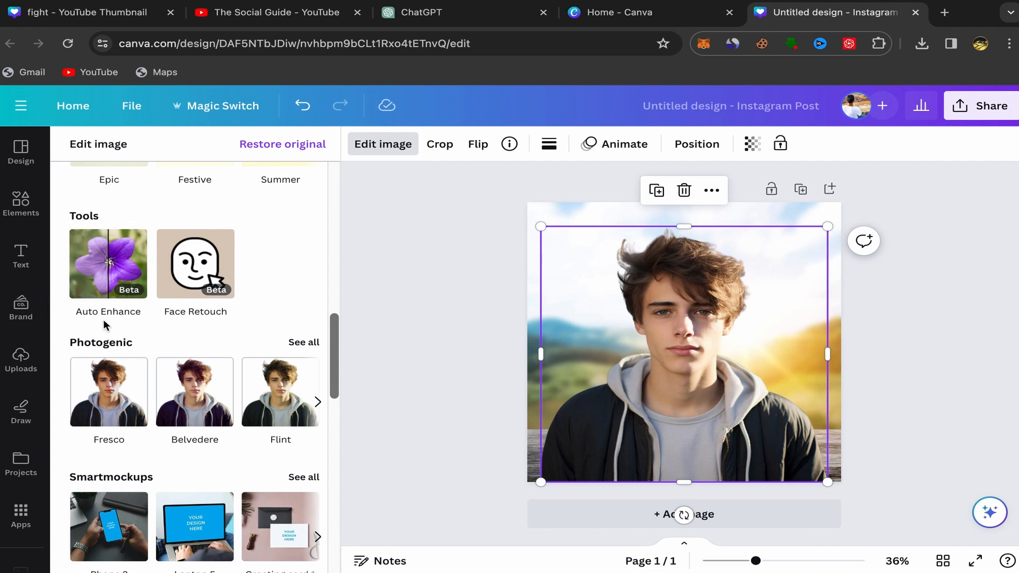
{"action": "left_click", "coordinate": [125, 260]}
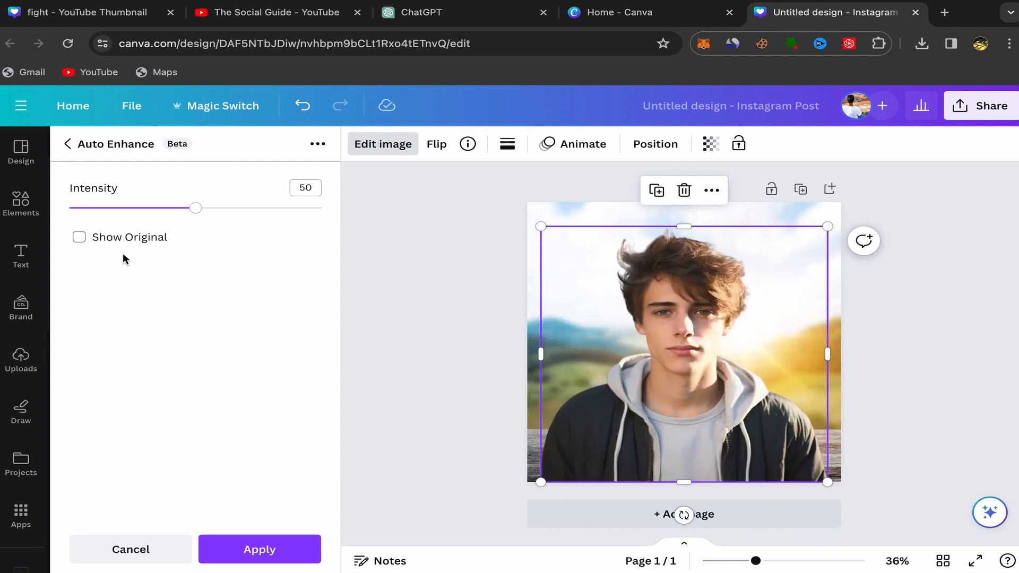
{"action": "left_click", "coordinate": [79, 237]}
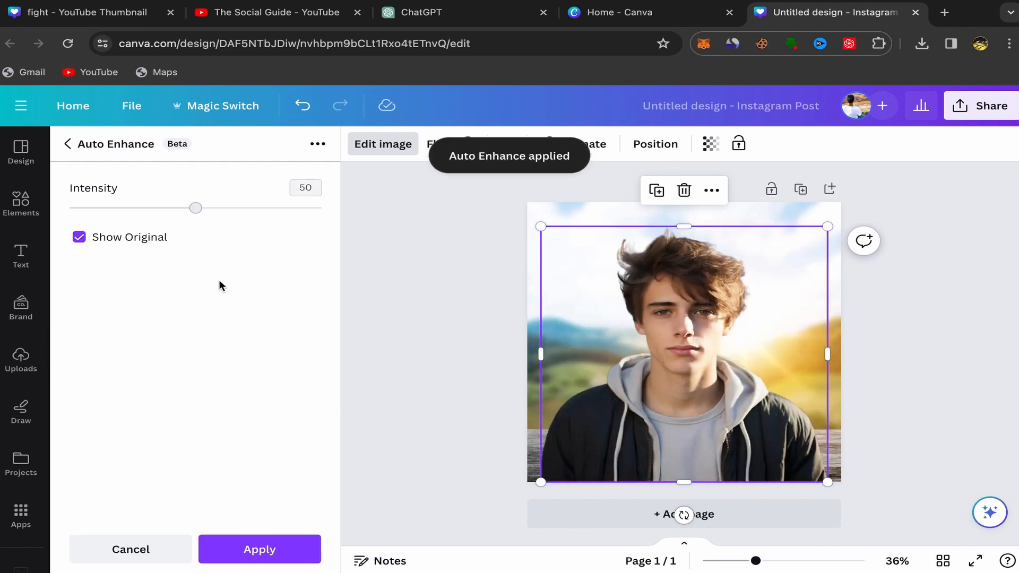
{"action": "left_click", "coordinate": [81, 242]}
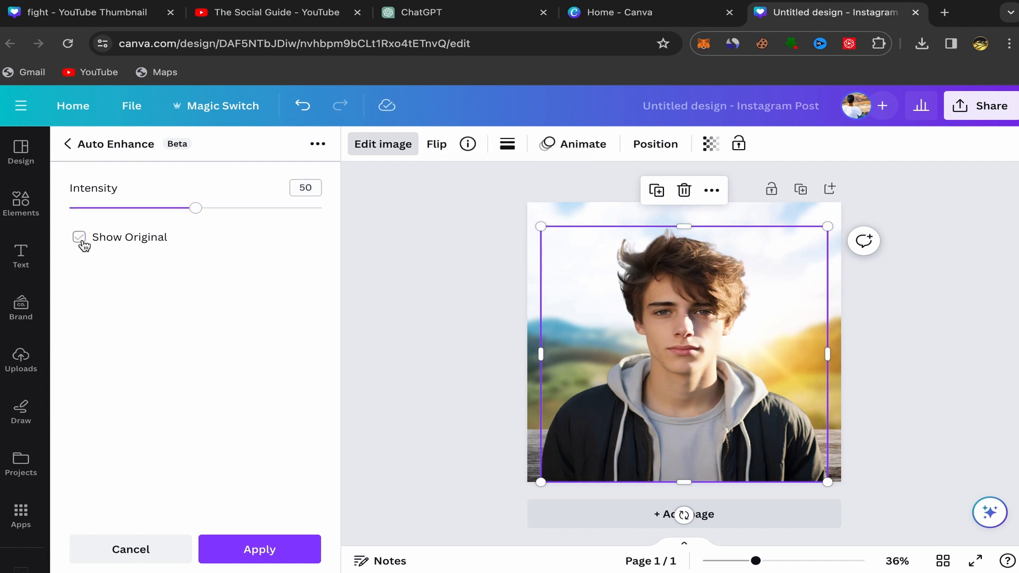
{"action": "left_click", "coordinate": [81, 242]}
{"action": "left_click", "coordinate": [81, 241]}
{"action": "left_click", "coordinate": [81, 241]}
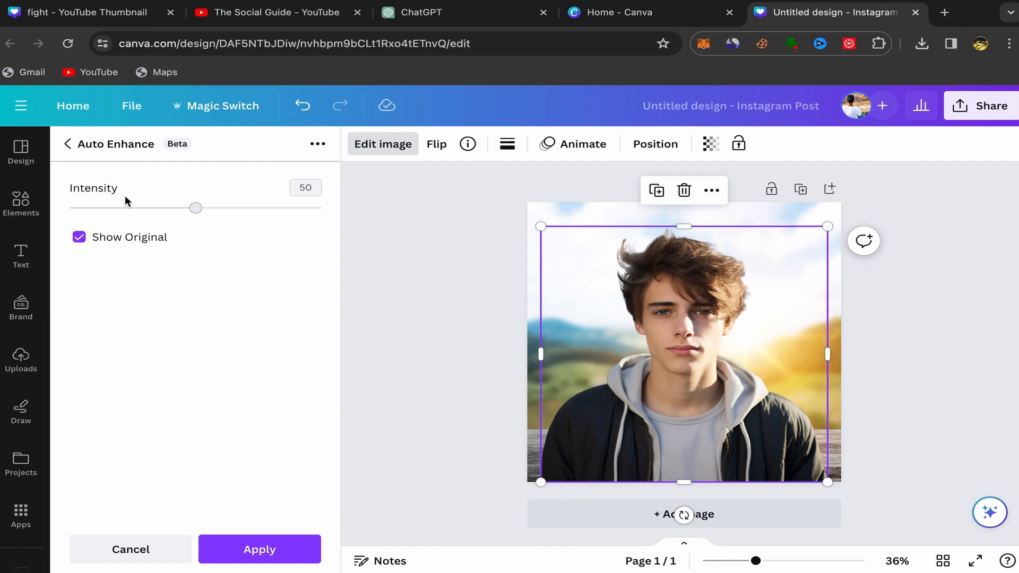
{"action": "left_click", "coordinate": [81, 241]}
{"action": "left_click_drag", "start_coordinate": [195, 208], "coordinate": [219, 230]}
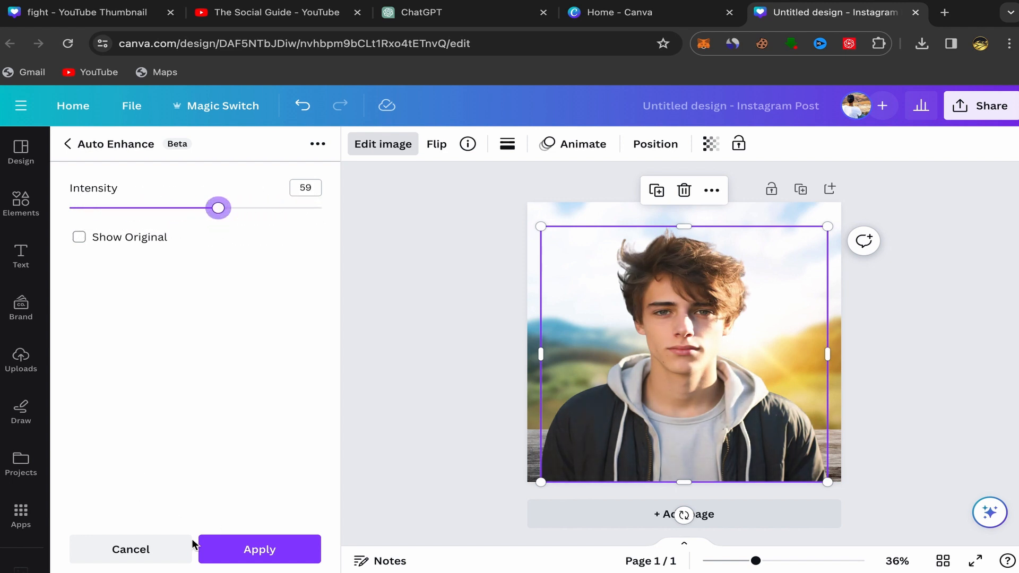
{"action": "left_click", "coordinate": [165, 552]}
Step: Show all Photogenic effects and try Belvedere, Flint and Aero on the portrait
{"action": "scroll", "coordinate": [245, 362], "scroll_direction": "down", "scroll_amount": 3}
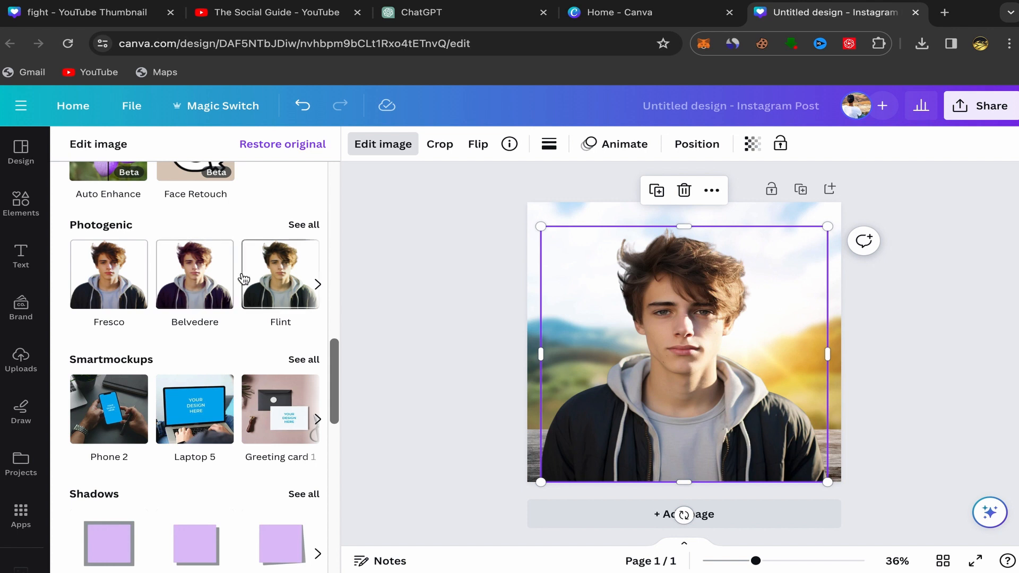
{"action": "left_click", "coordinate": [304, 226]}
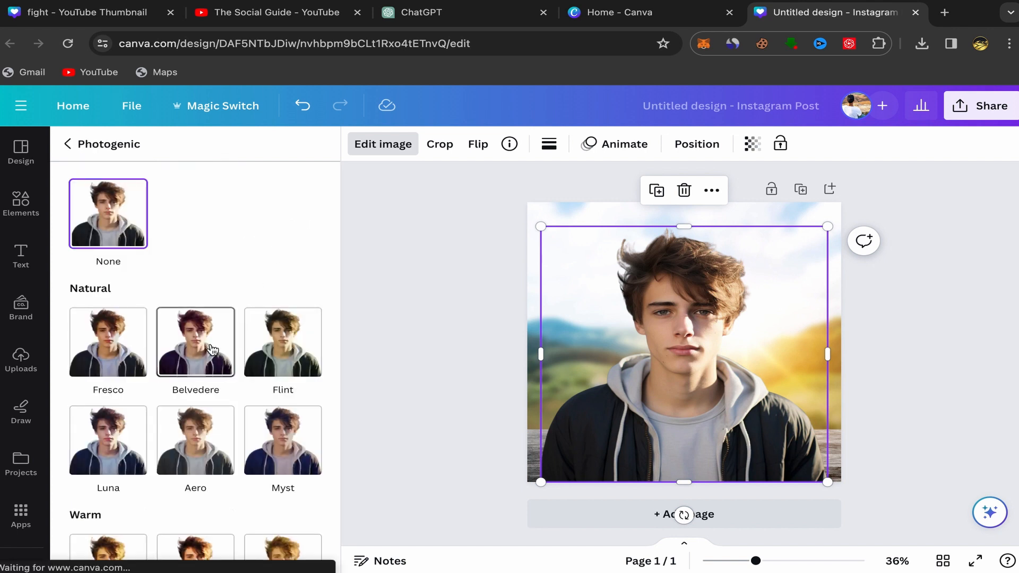
{"action": "left_click", "coordinate": [213, 351]}
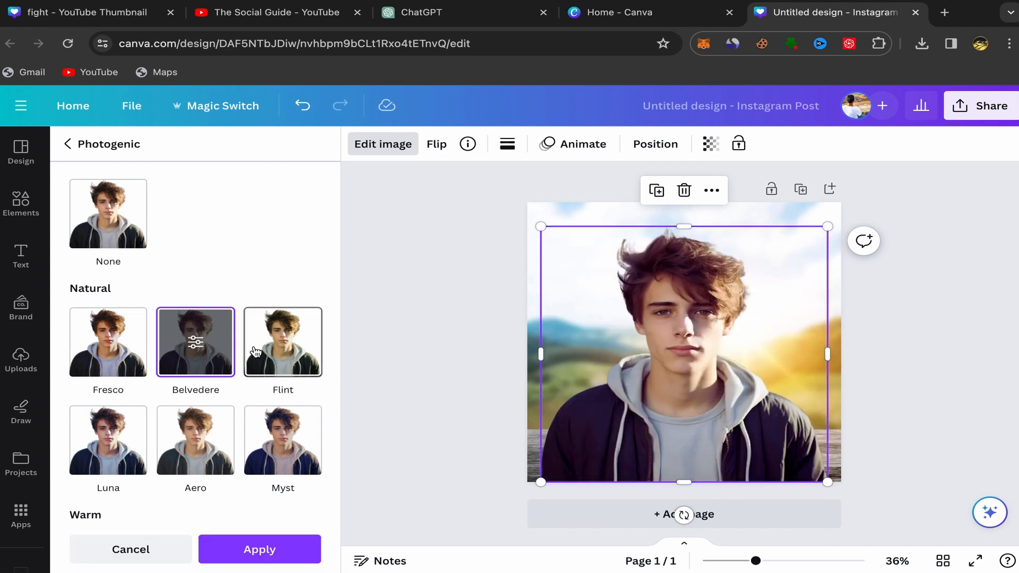
{"action": "left_click", "coordinate": [301, 352]}
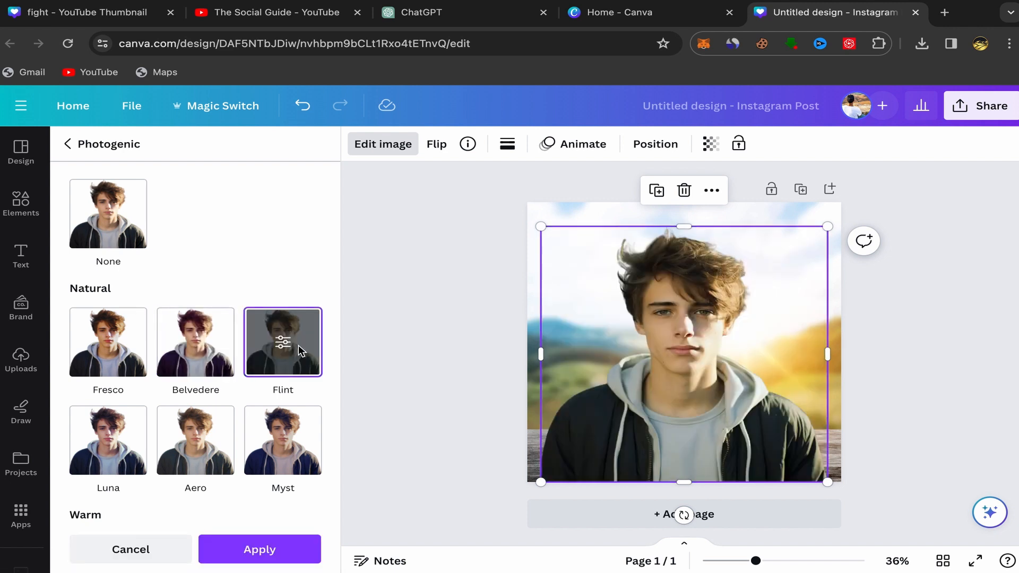
{"action": "left_click", "coordinate": [206, 358]}
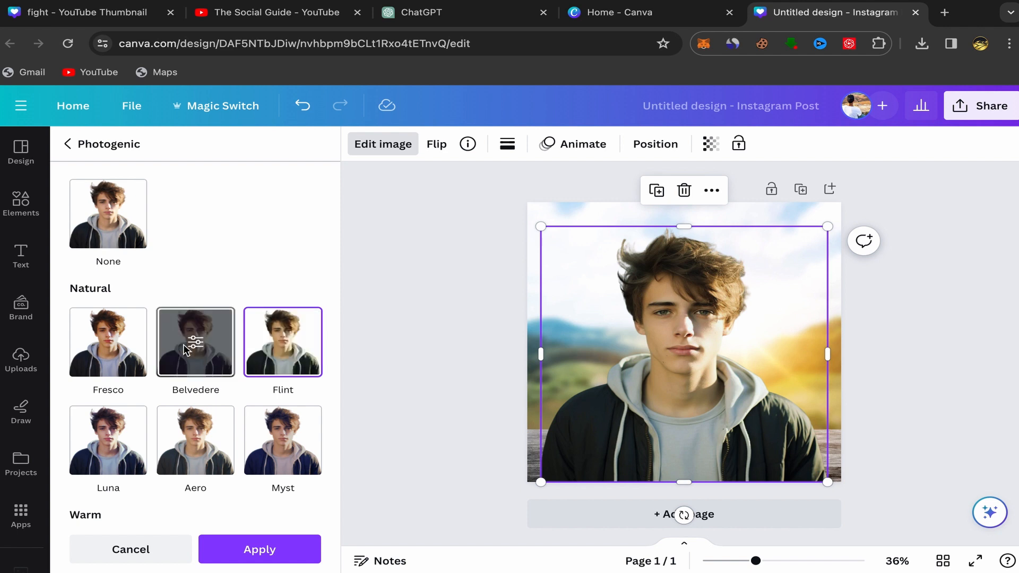
{"action": "scroll", "coordinate": [206, 351], "scroll_direction": "down", "scroll_amount": 3}
{"action": "left_click", "coordinate": [211, 271]}
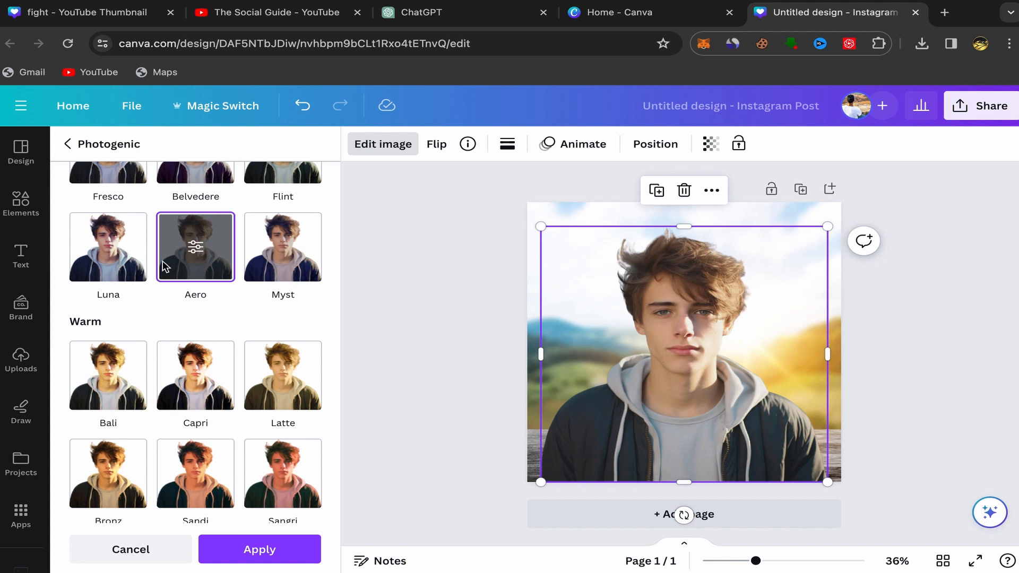
Step: Try the warm Sandi effect on the portrait, reset the Photogenic effect to None and return to the image editing options
{"action": "scroll", "coordinate": [132, 260], "scroll_direction": "down", "scroll_amount": 3}
{"action": "scroll", "coordinate": [212, 276], "scroll_direction": "down", "scroll_amount": 3}
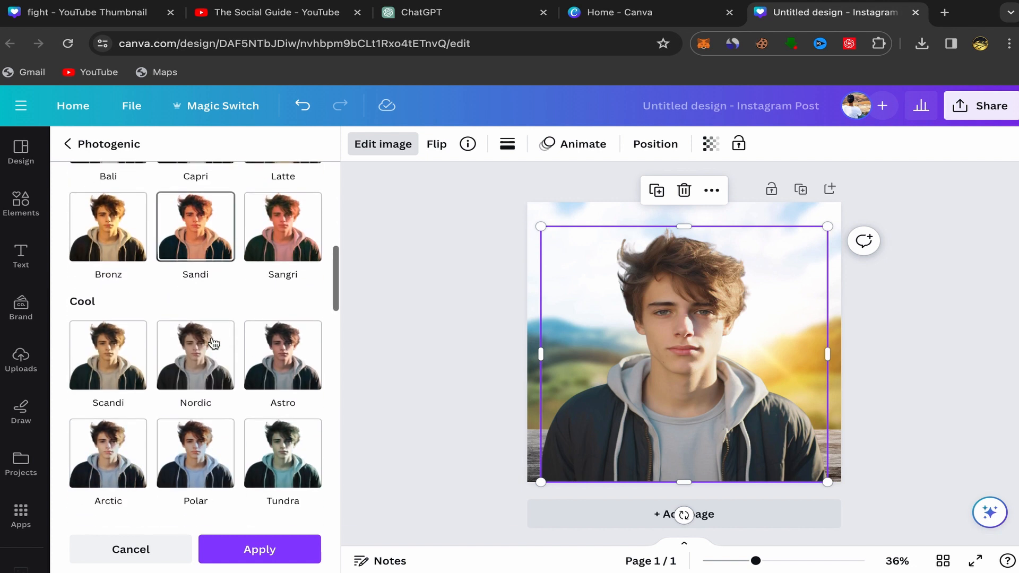
{"action": "left_click", "coordinate": [204, 246]}
{"action": "scroll", "coordinate": [213, 265], "scroll_direction": "down", "scroll_amount": 1}
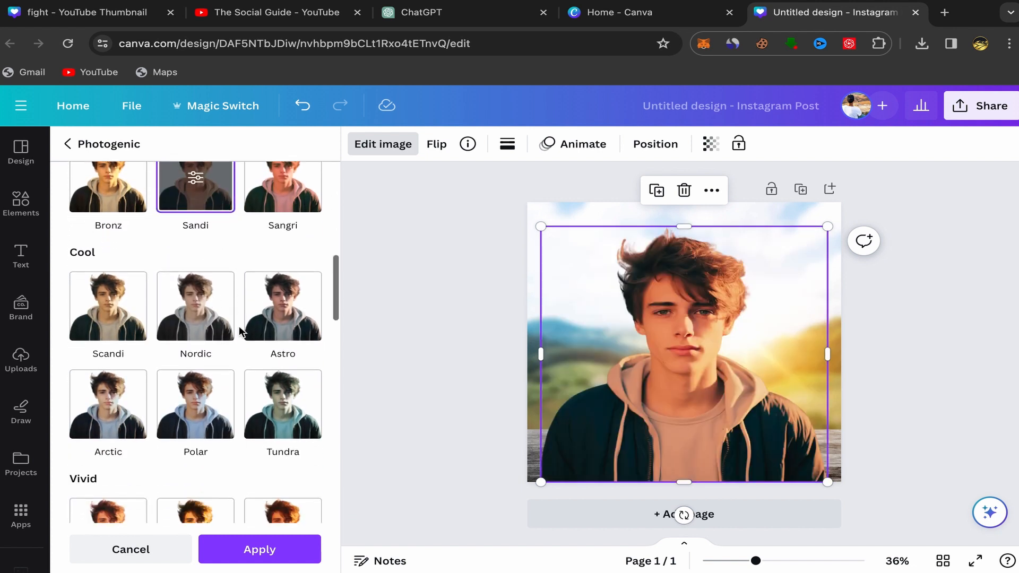
{"action": "scroll", "coordinate": [241, 332], "scroll_direction": "up", "scroll_amount": 10}
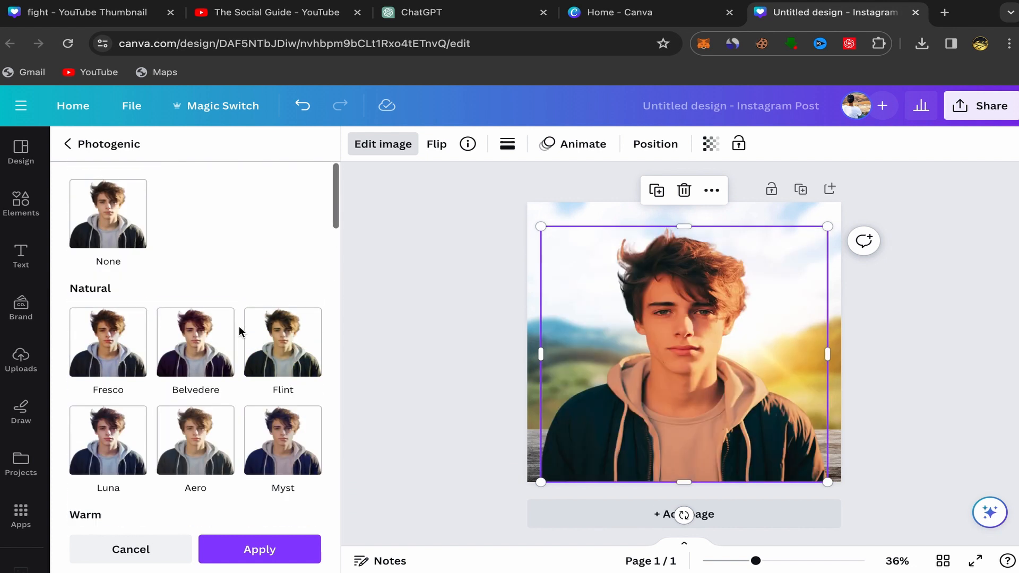
{"action": "left_click", "coordinate": [98, 210]}
{"action": "left_click", "coordinate": [67, 145]}
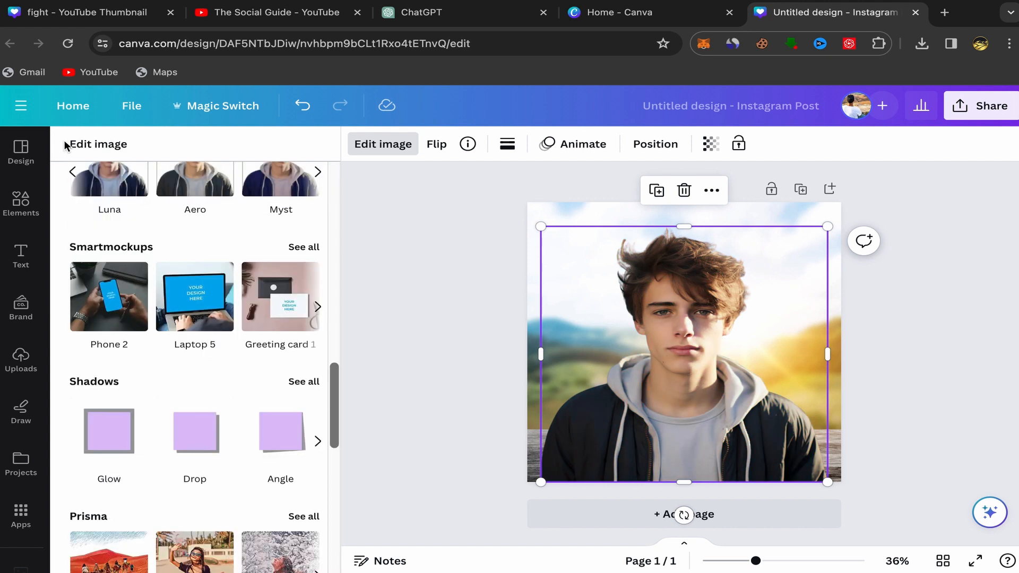
Step: Try the Camelcade and Wind Prisma effects on the portrait and browse the other effects on offer
{"action": "scroll", "coordinate": [230, 353], "scroll_direction": "down", "scroll_amount": 5}
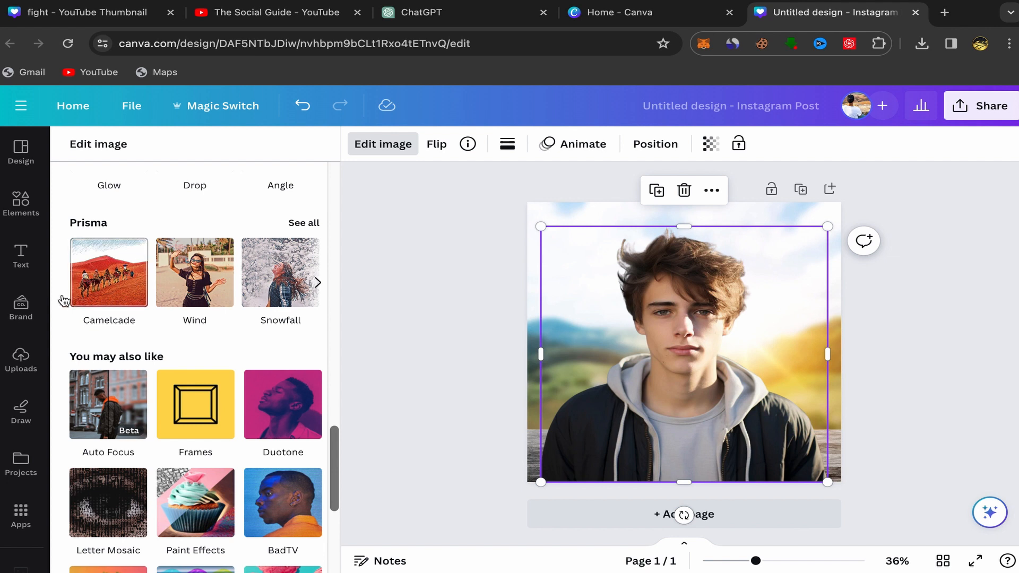
{"action": "left_click", "coordinate": [99, 282]}
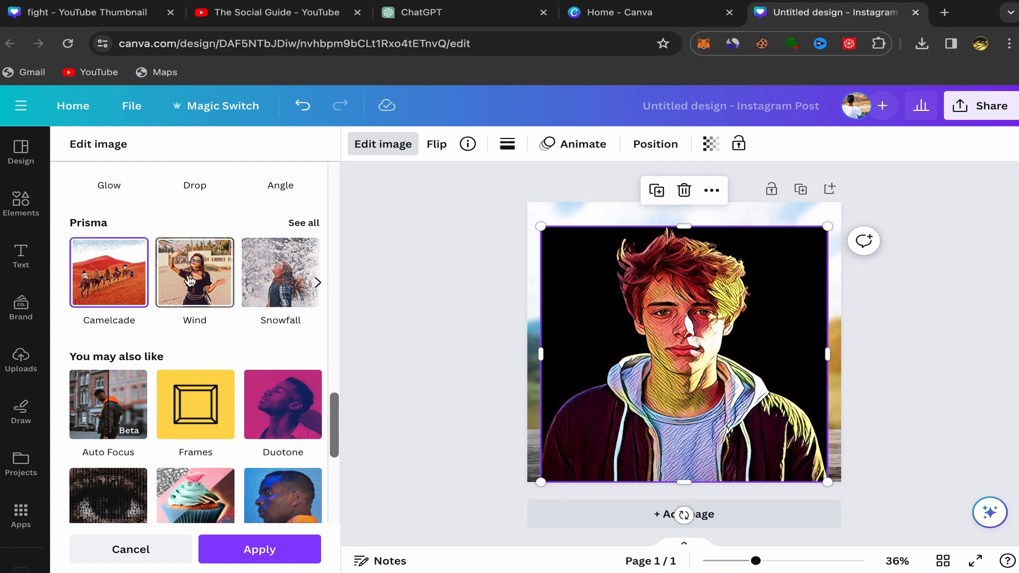
{"action": "left_click", "coordinate": [211, 273]}
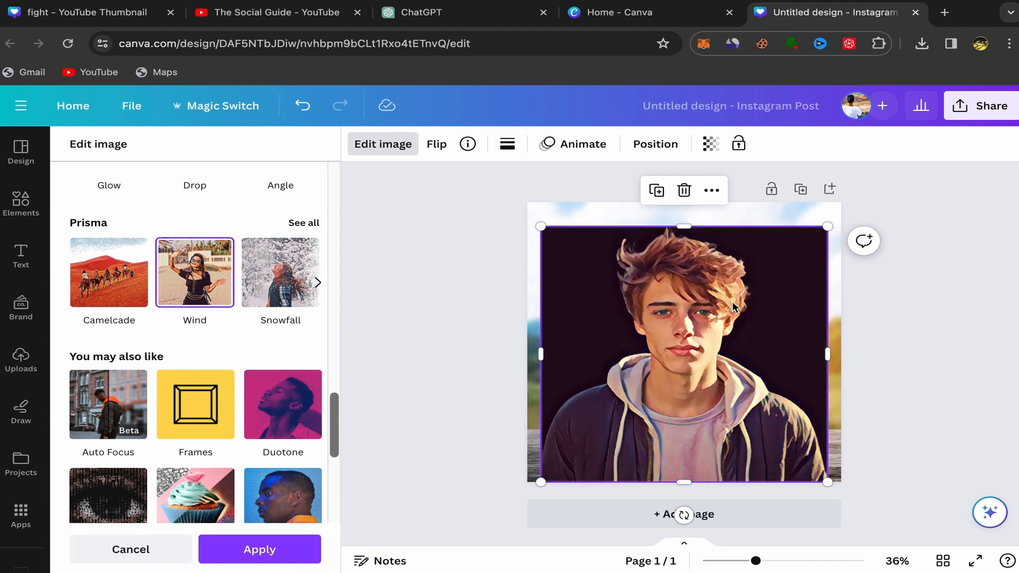
{"action": "left_click", "coordinate": [318, 283]}
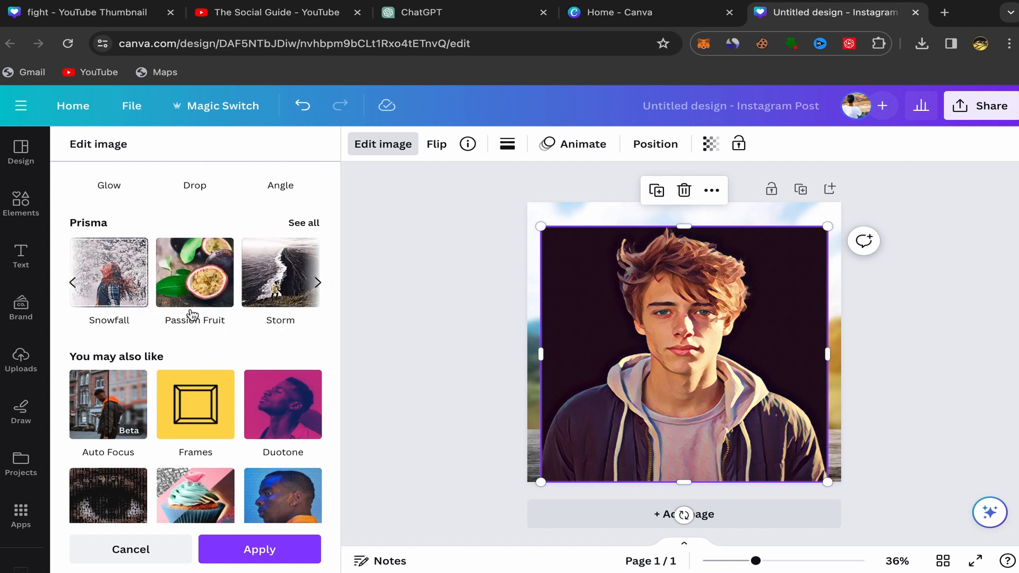
{"action": "scroll", "coordinate": [283, 338], "scroll_direction": "down", "scroll_amount": 6}
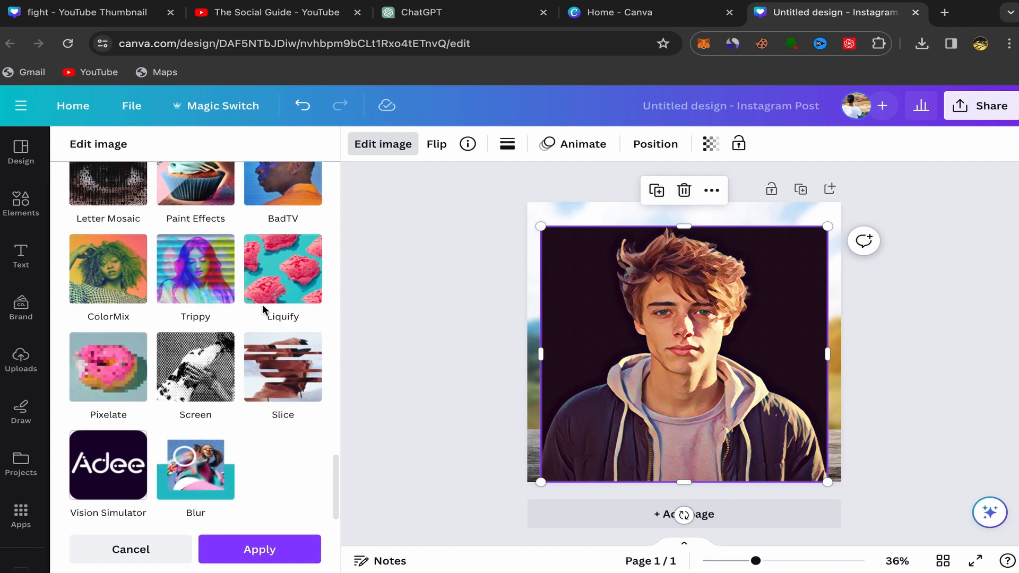
{"action": "scroll", "coordinate": [268, 329], "scroll_direction": "up", "scroll_amount": 5}
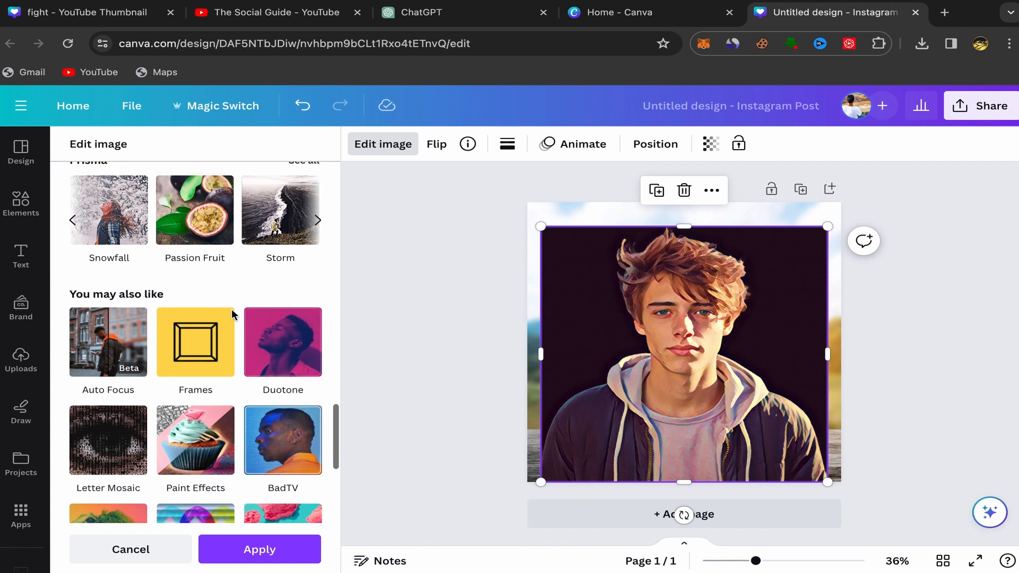
{"action": "scroll", "coordinate": [246, 303], "scroll_direction": "up", "scroll_amount": 3}
{"action": "scroll", "coordinate": [246, 304], "scroll_direction": "up", "scroll_amount": 3}
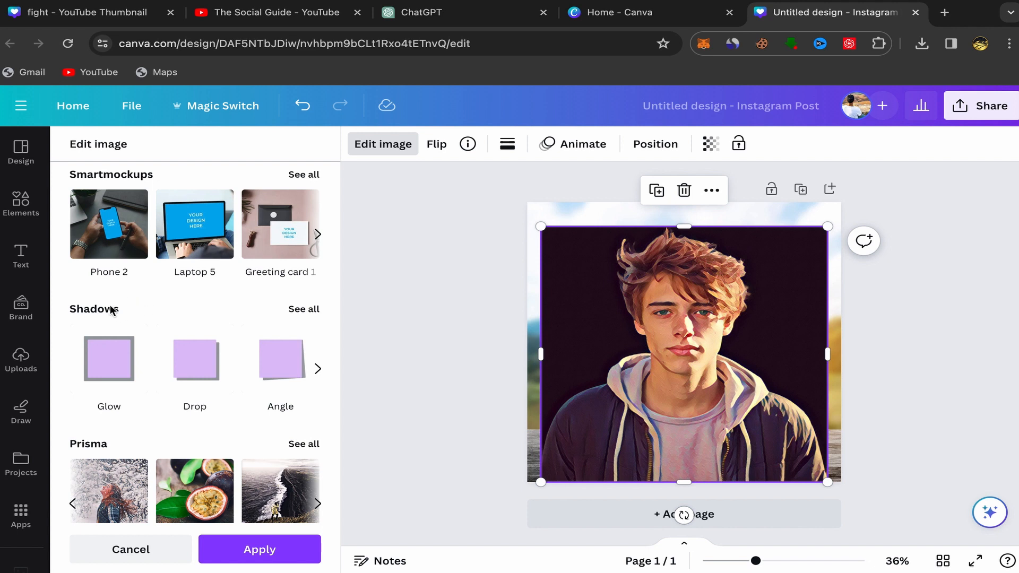
{"action": "scroll", "coordinate": [154, 313], "scroll_direction": "down", "scroll_amount": 5}
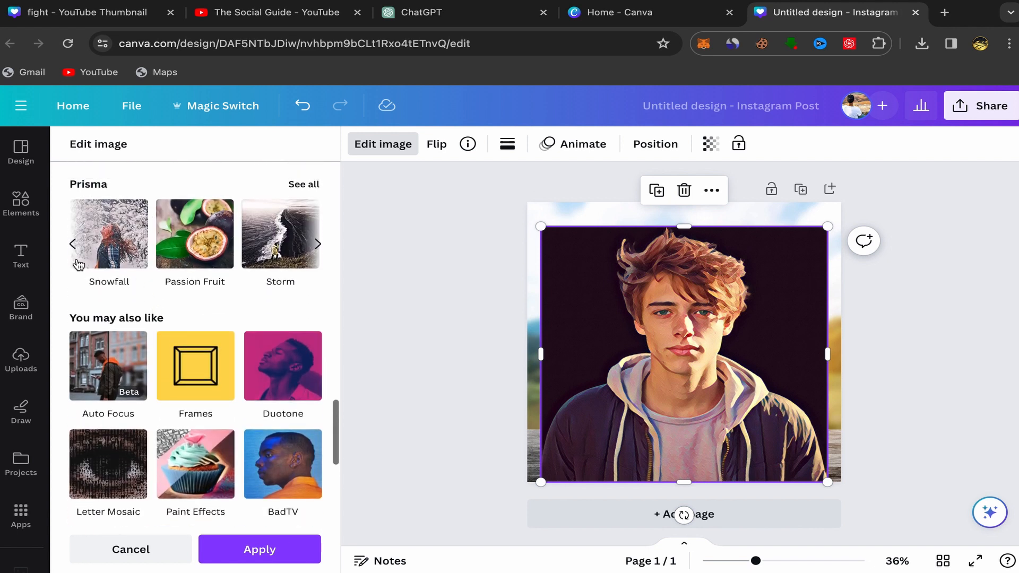
Step: Try the Camelcade Prisma effect on the portrait once more and undo it
{"action": "left_click", "coordinate": [73, 245]}
{"action": "left_click", "coordinate": [147, 228]}
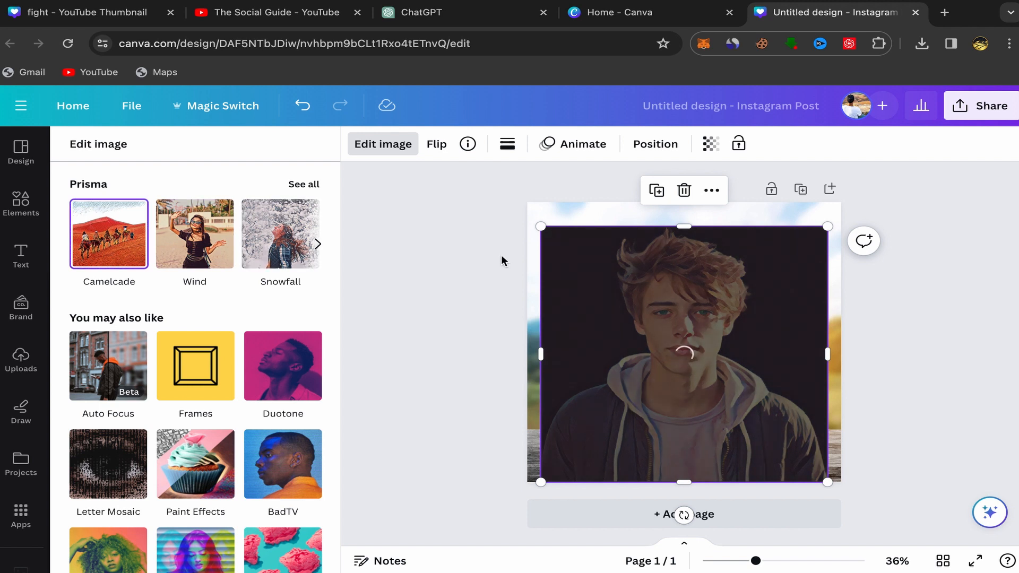
{"action": "left_click", "coordinate": [314, 117]}
{"action": "left_click", "coordinate": [119, 233]}
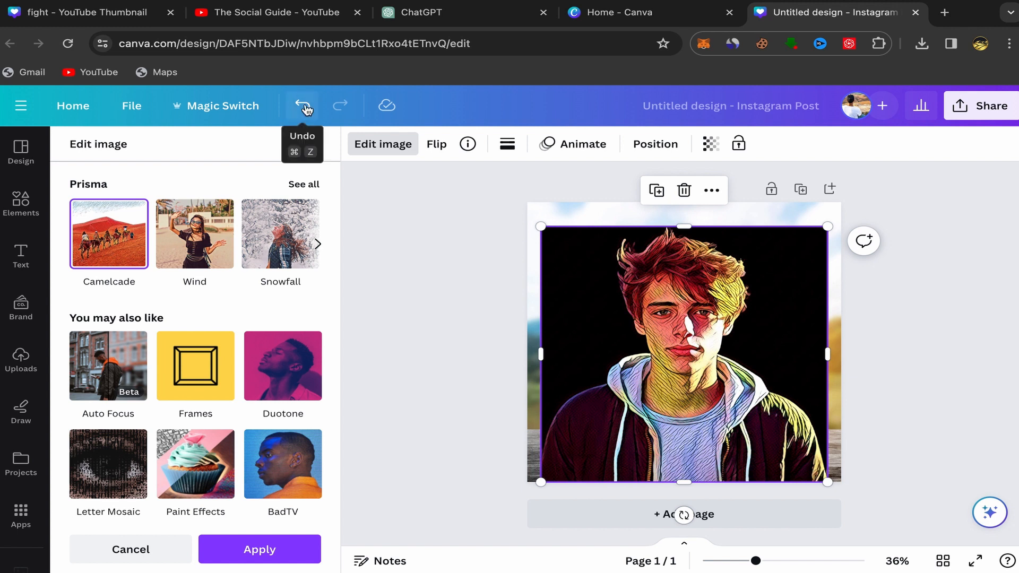
{"action": "left_click", "coordinate": [302, 105]}
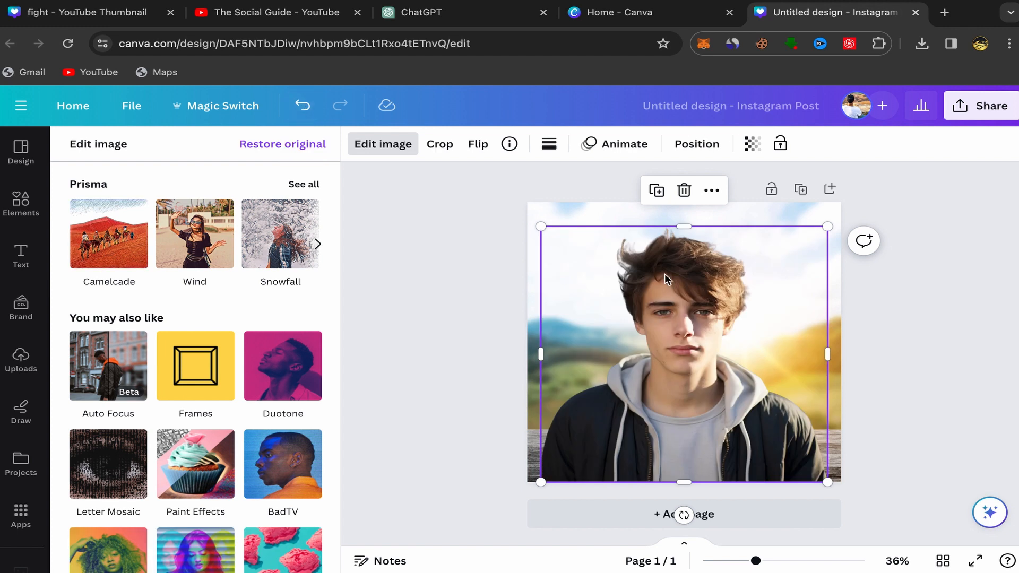
Step: Add a Glow shadow to the portrait and change its color to white
{"action": "scroll", "coordinate": [278, 304], "scroll_direction": "up", "scroll_amount": 3}
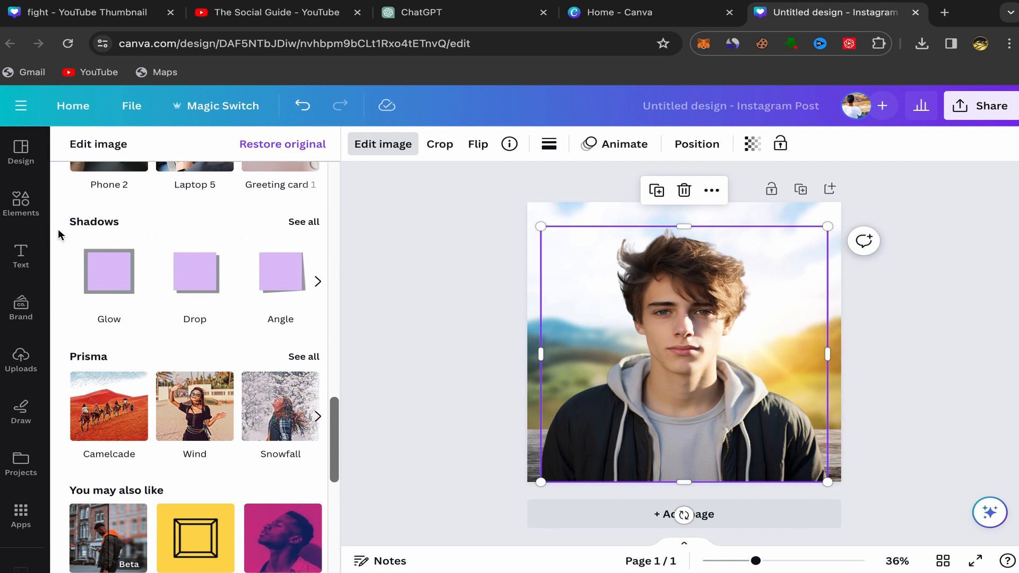
{"action": "left_click", "coordinate": [117, 274]}
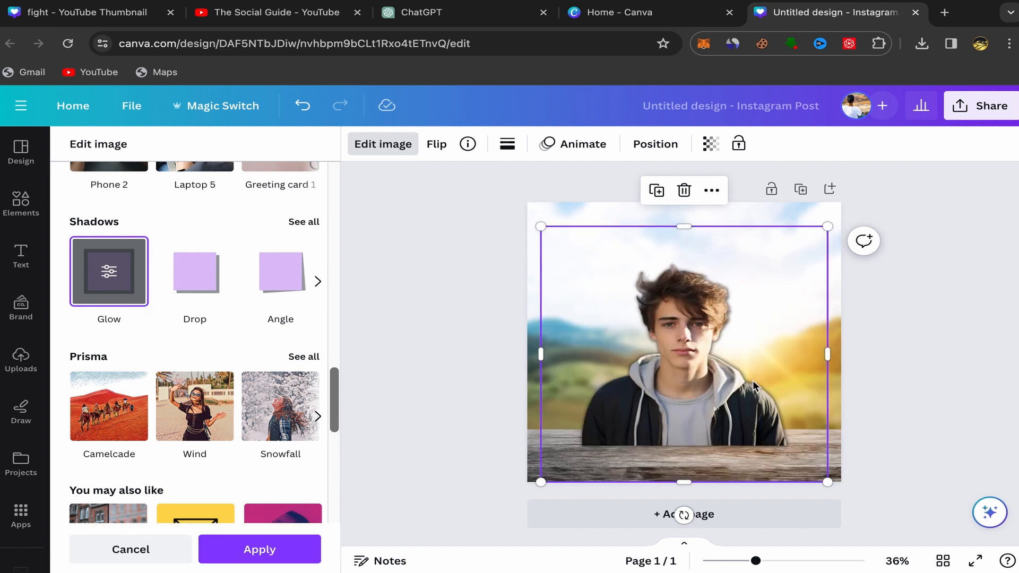
{"action": "left_click", "coordinate": [110, 274]}
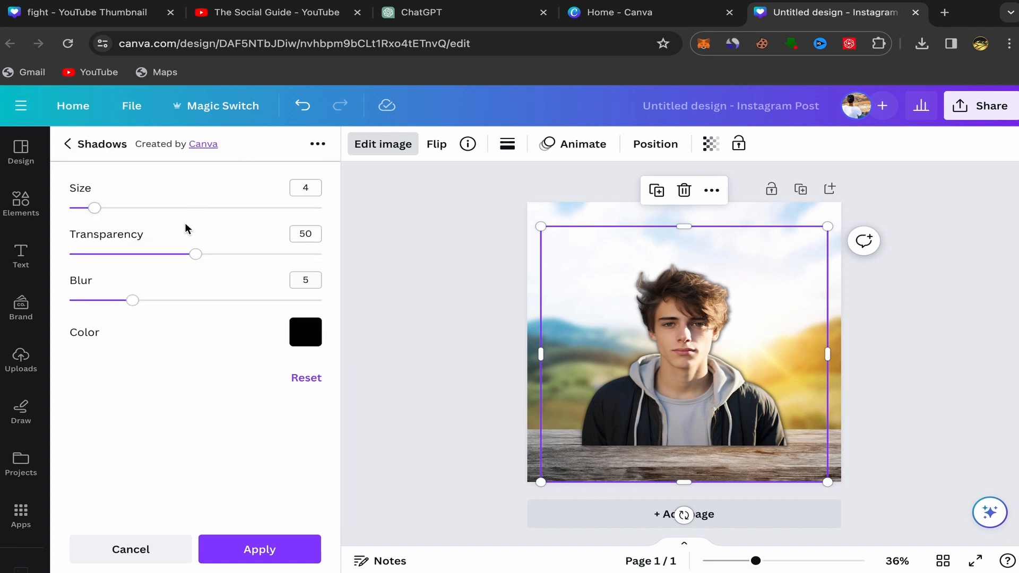
{"action": "left_click", "coordinate": [300, 333]}
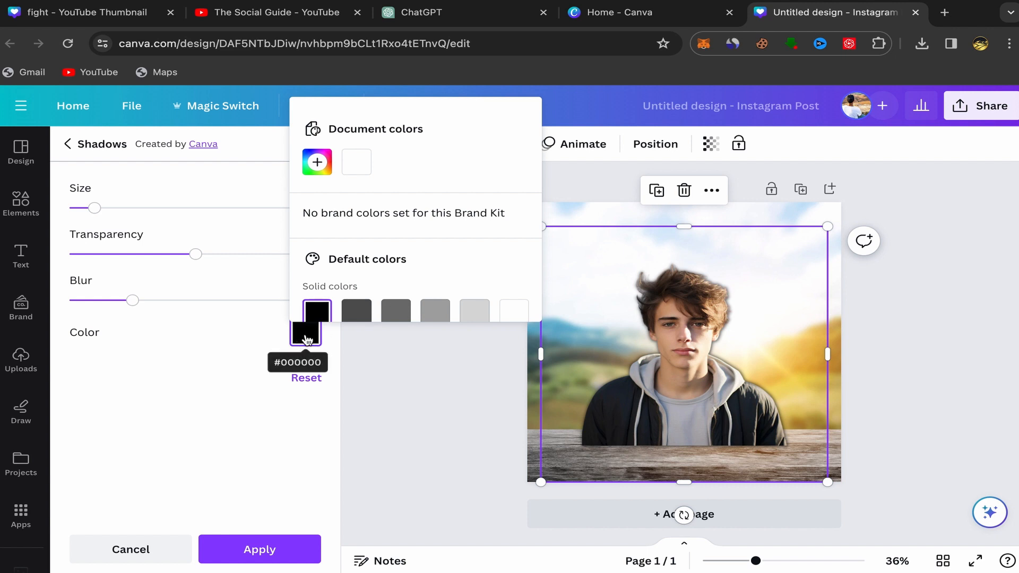
{"action": "left_click", "coordinate": [510, 317]}
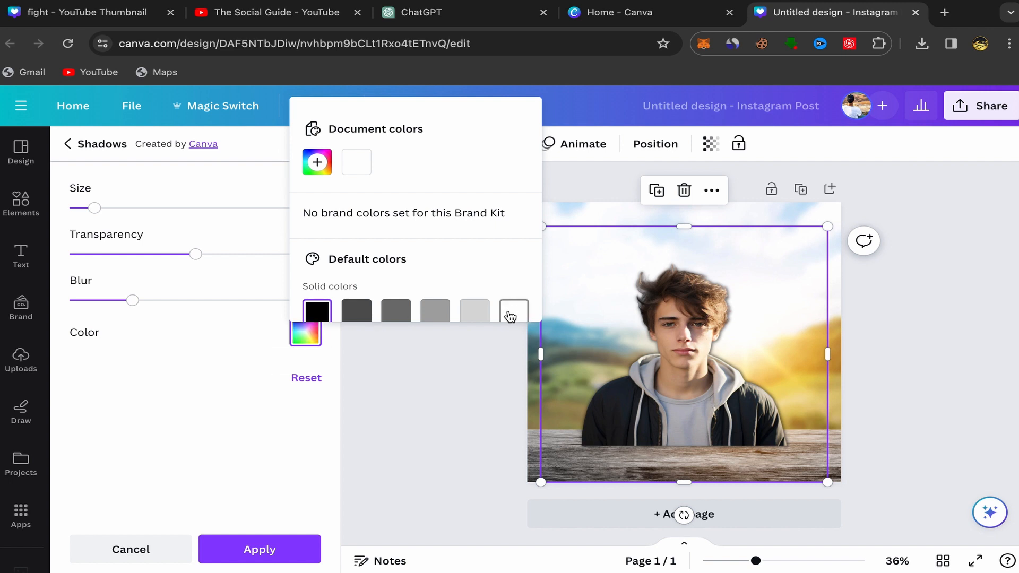
{"action": "left_click", "coordinate": [244, 332]}
Step: Set the glow's blur to 0, transparency to 91 and size to 12, and apply it to the portrait
{"action": "left_click_drag", "start_coordinate": [70, 301], "coordinate": [302, 255]}
{"action": "left_click_drag", "start_coordinate": [95, 215], "coordinate": [250, 225]}
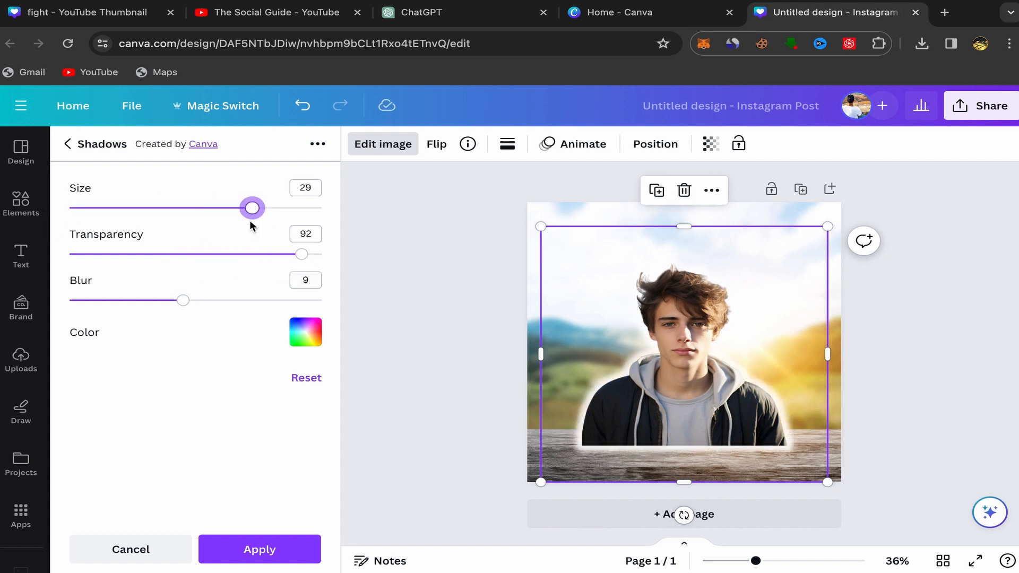
{"action": "left_click_drag", "start_coordinate": [183, 301], "coordinate": [21, 311]}
{"action": "left_click_drag", "start_coordinate": [254, 259], "coordinate": [300, 258]}
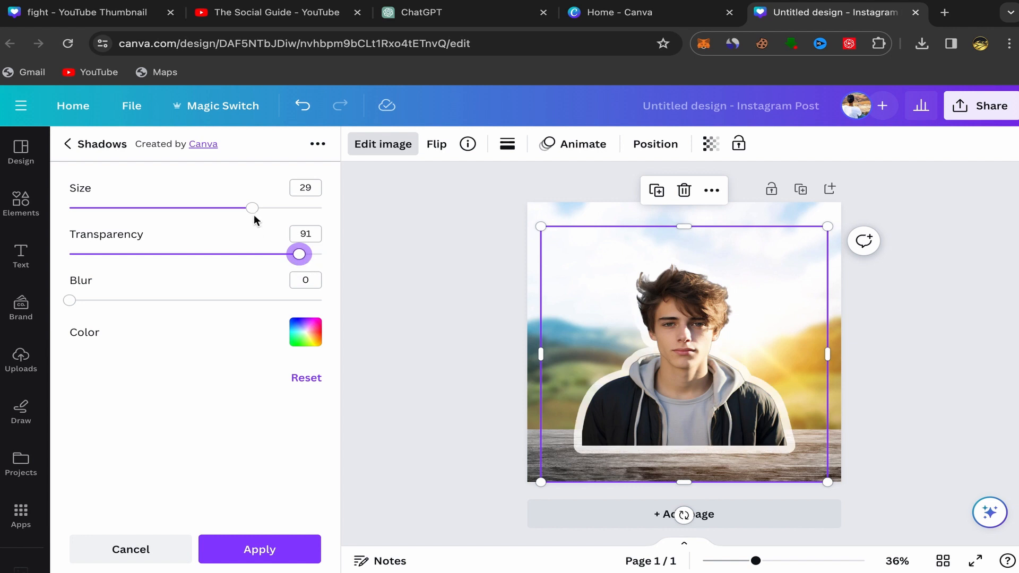
{"action": "left_click_drag", "start_coordinate": [205, 211], "coordinate": [145, 215]}
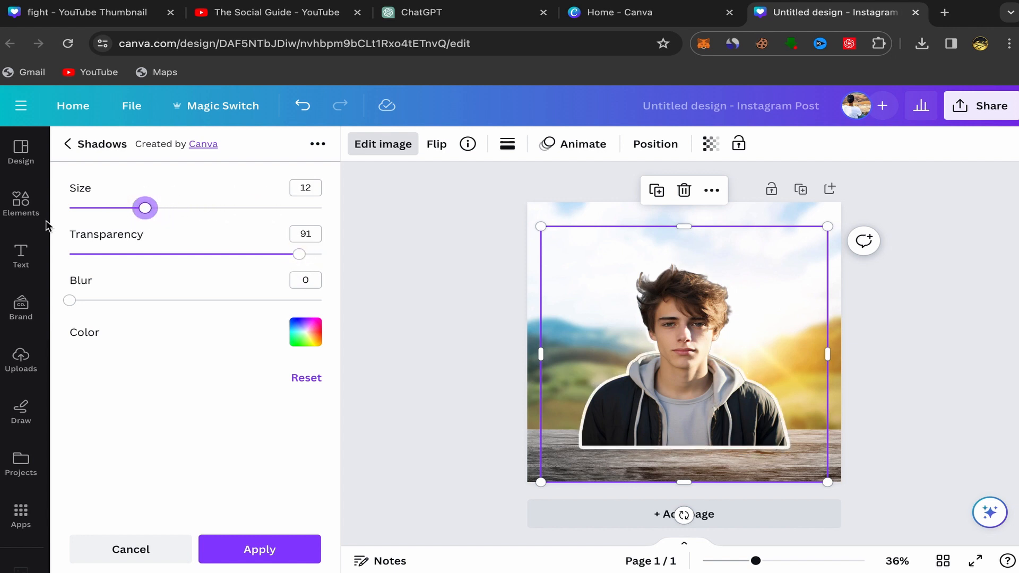
{"action": "left_click", "coordinate": [271, 546]}
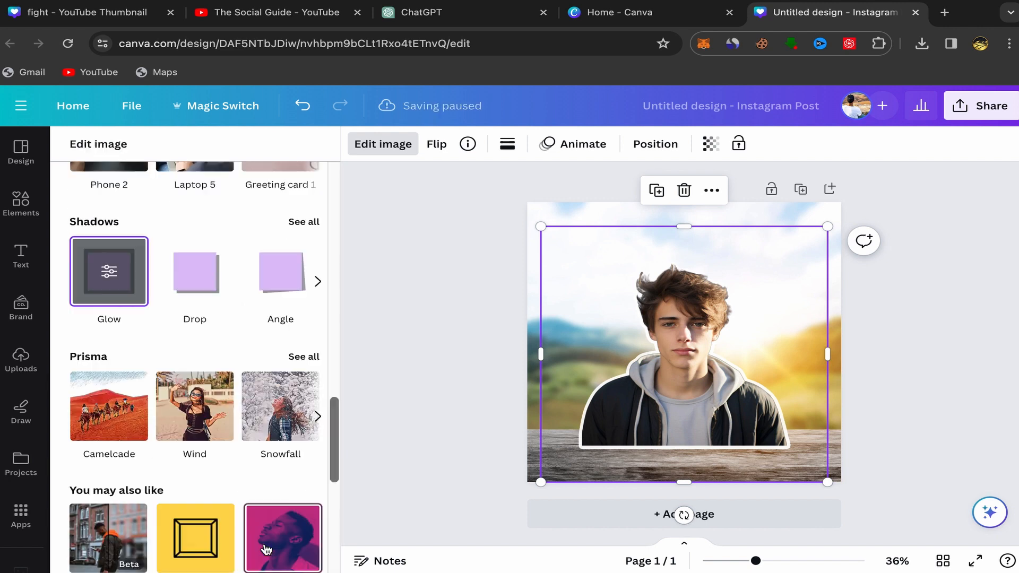
Step: Enlarge the outlined portrait to nearly the page's width, center it along the page's lower edge and deselect it
{"action": "left_click", "coordinate": [605, 422]}
{"action": "left_click_drag", "start_coordinate": [689, 409], "coordinate": [712, 447]}
{"action": "left_click_drag", "start_coordinate": [598, 297], "coordinate": [523, 244]}
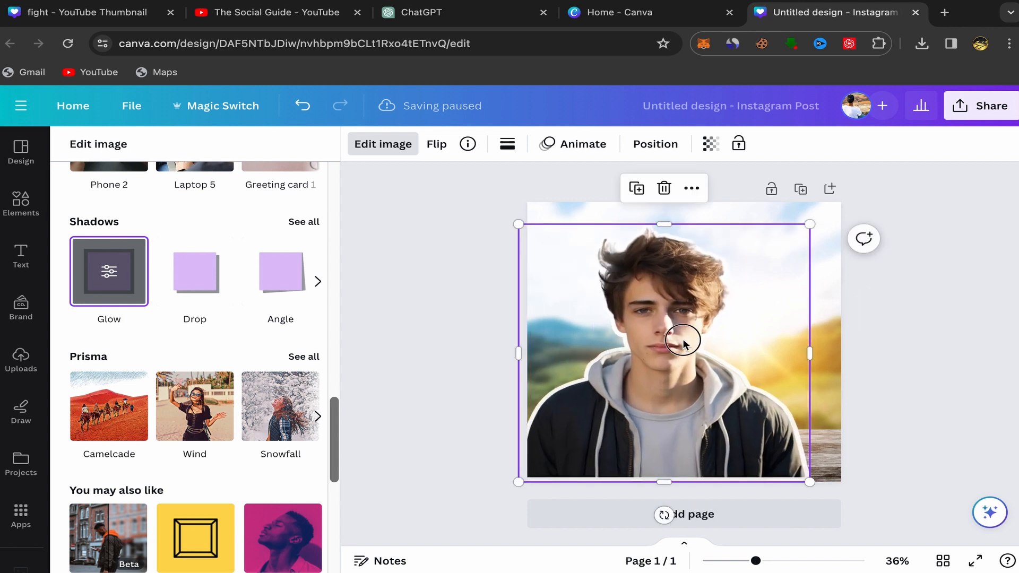
{"action": "left_click_drag", "start_coordinate": [685, 340], "coordinate": [702, 340]}
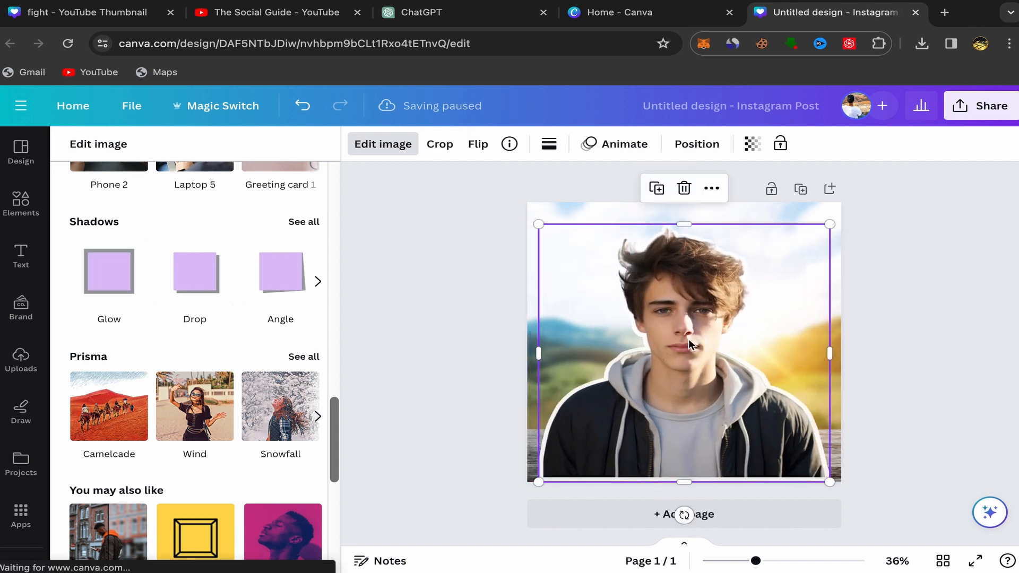
{"action": "left_click", "coordinate": [520, 352]}
{"action": "left_click", "coordinate": [462, 356]}
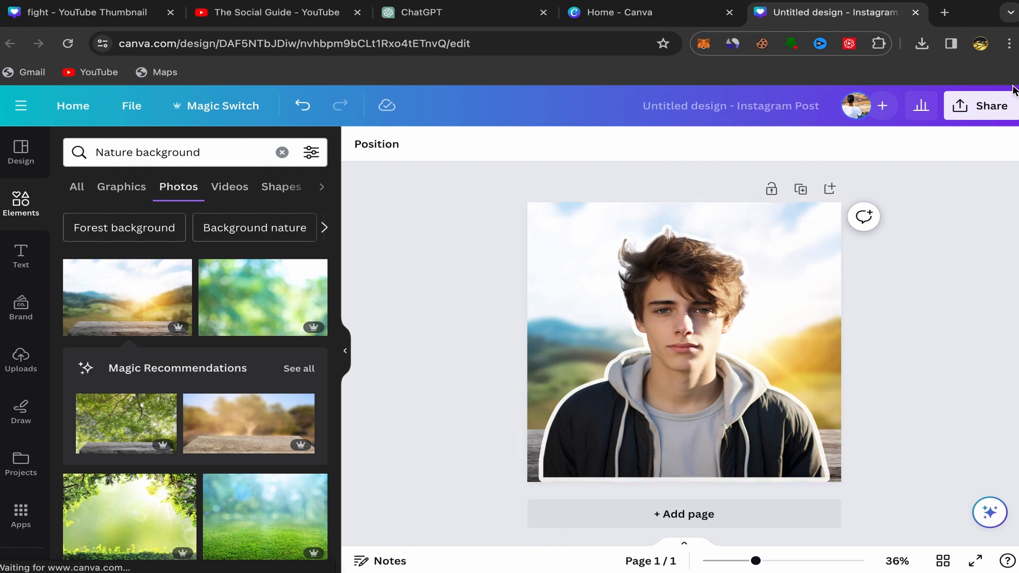
Step: Show the design's sharing and download options and close them
{"action": "left_click", "coordinate": [1003, 106]}
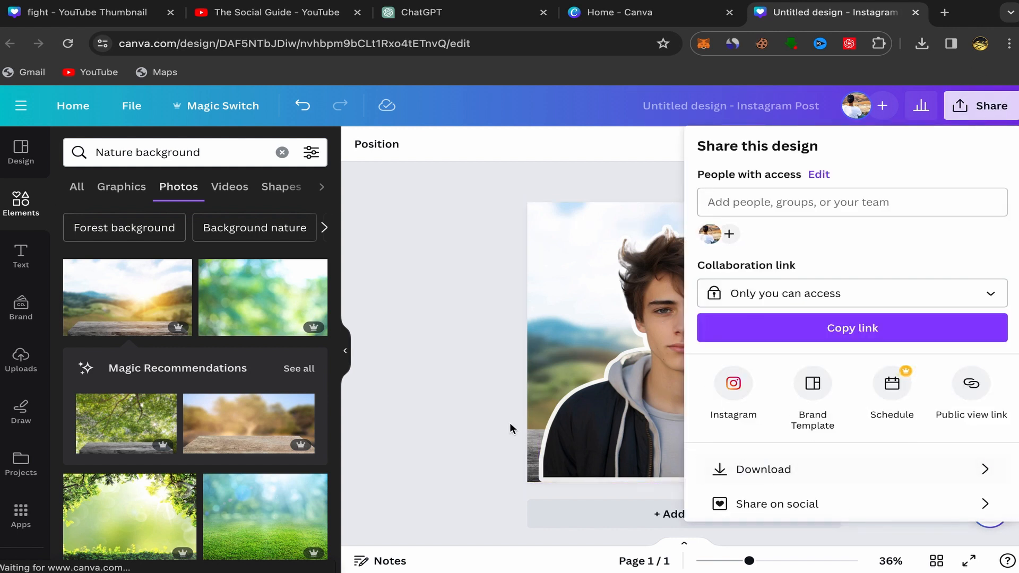
{"action": "left_click", "coordinate": [491, 379]}
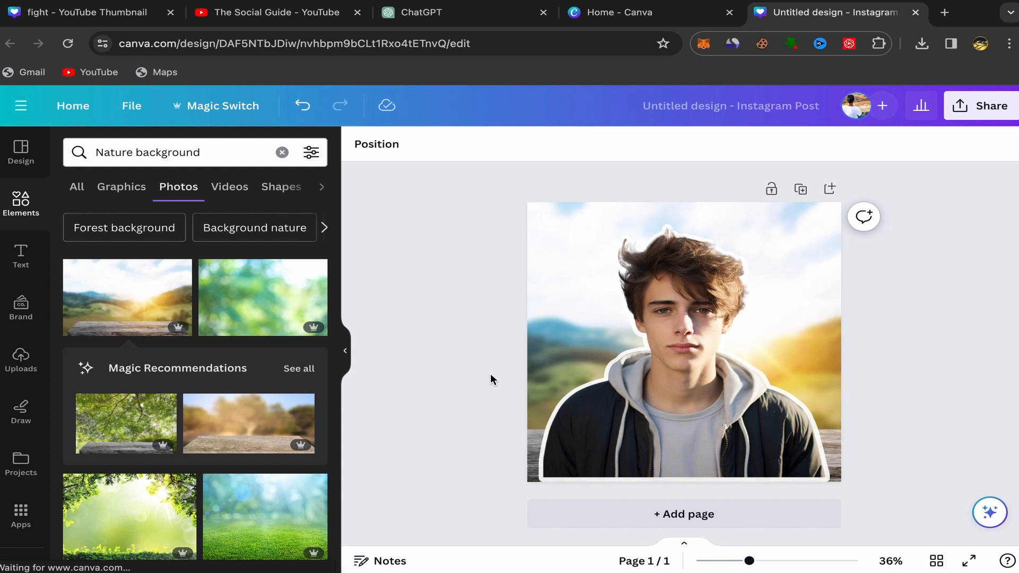
{"action": "mouse_move", "coordinate": [640, 3]}
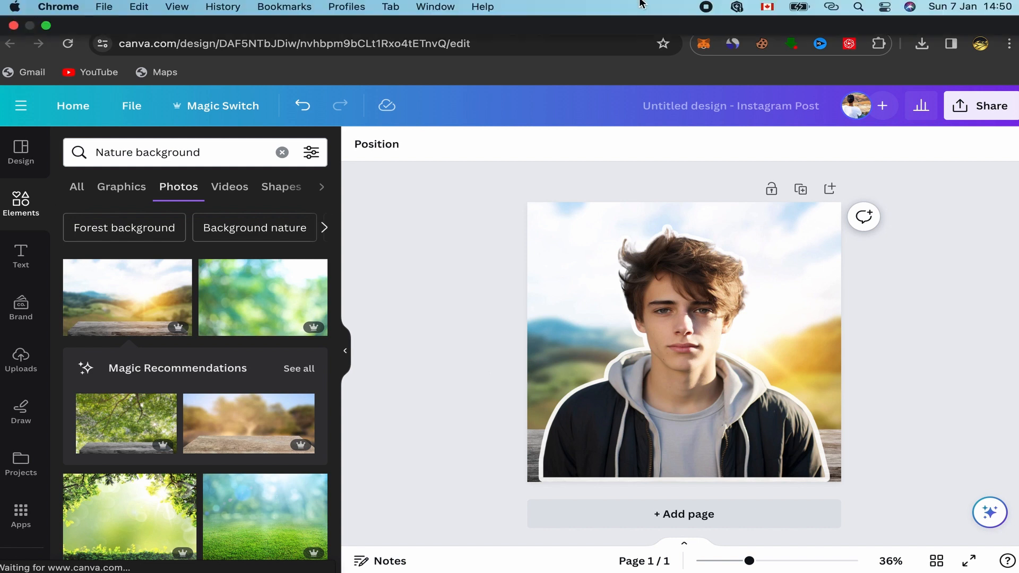